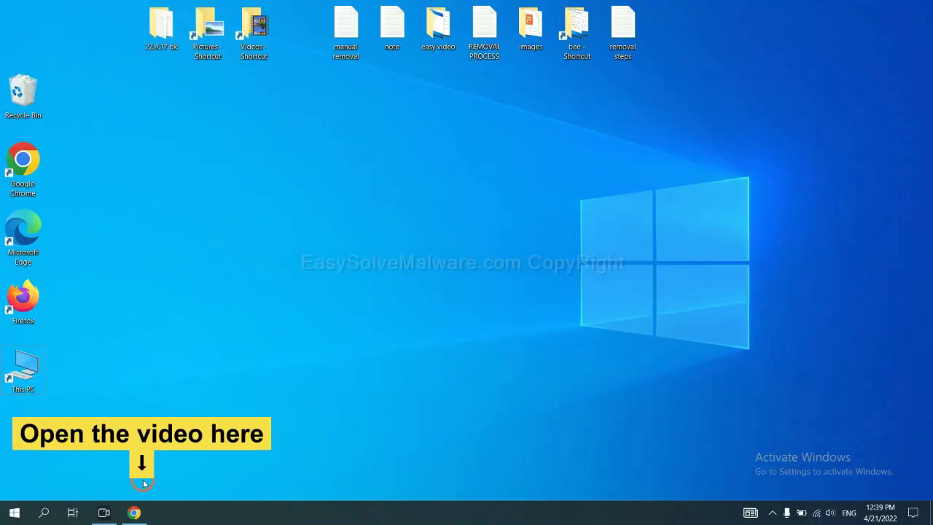
Step: Go to the EasySolveMalware guide linked in the video description and download SpyHunter for Windows
click(139, 512)
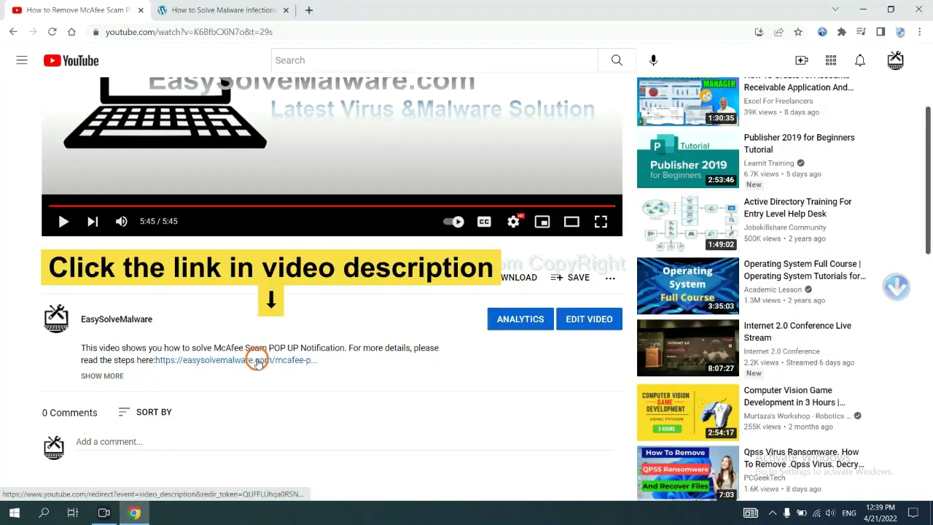
click(256, 360)
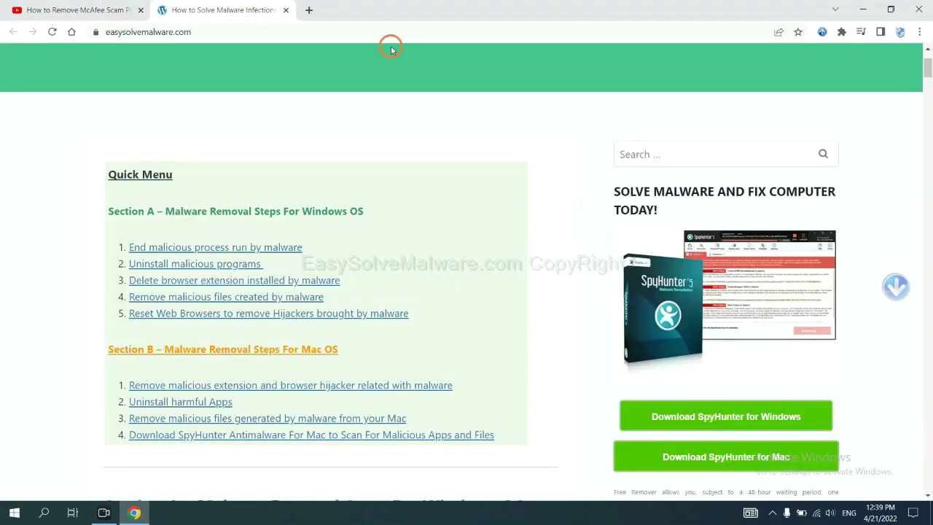
scroll(927, 249, down, 3)
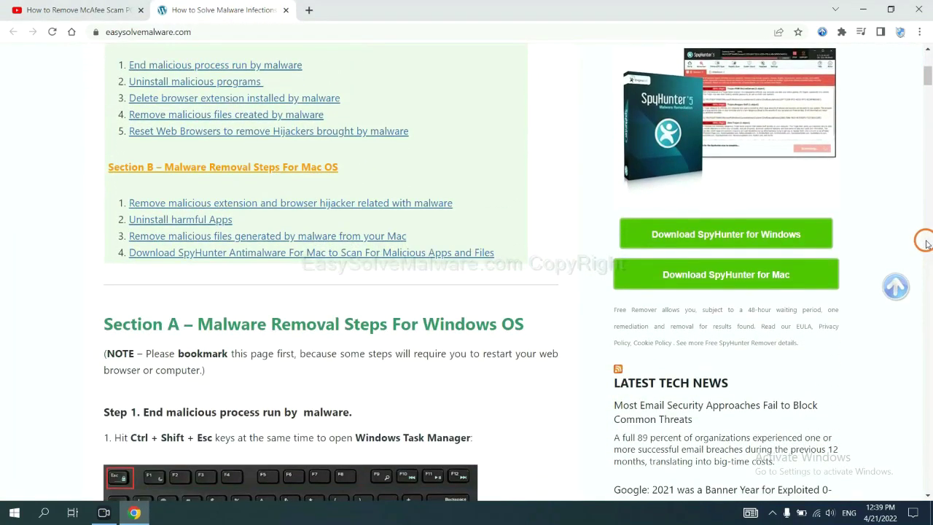
click(793, 232)
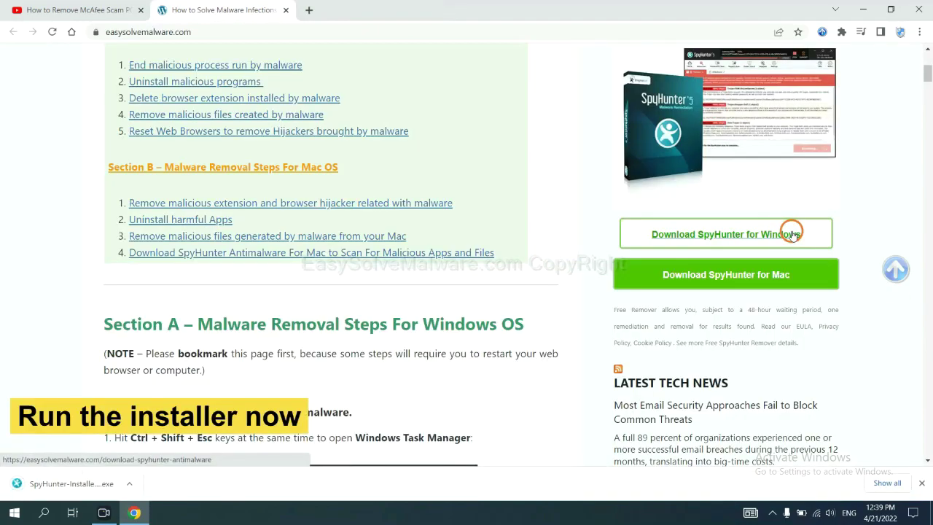
Step: Run the SpyHunter installer in English, accept the EULA and Privacy Policy, and start installation
click(58, 485)
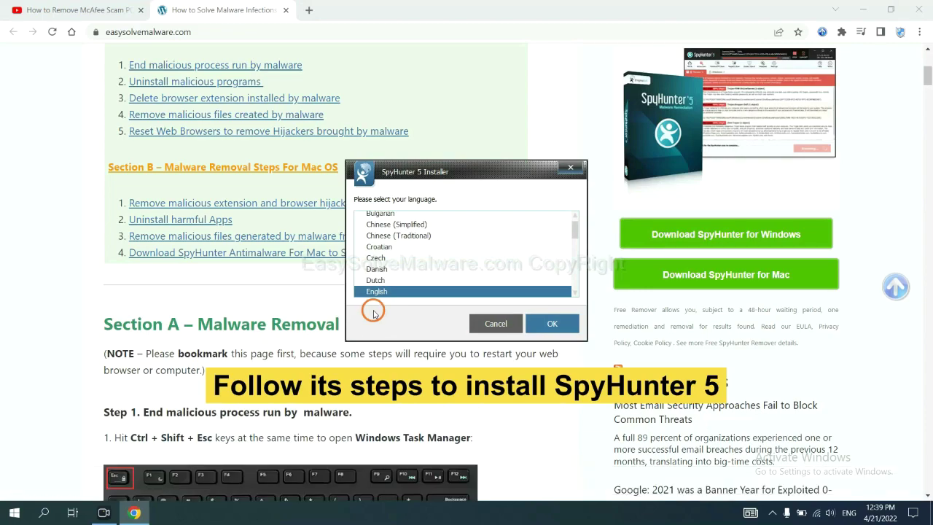
click(540, 324)
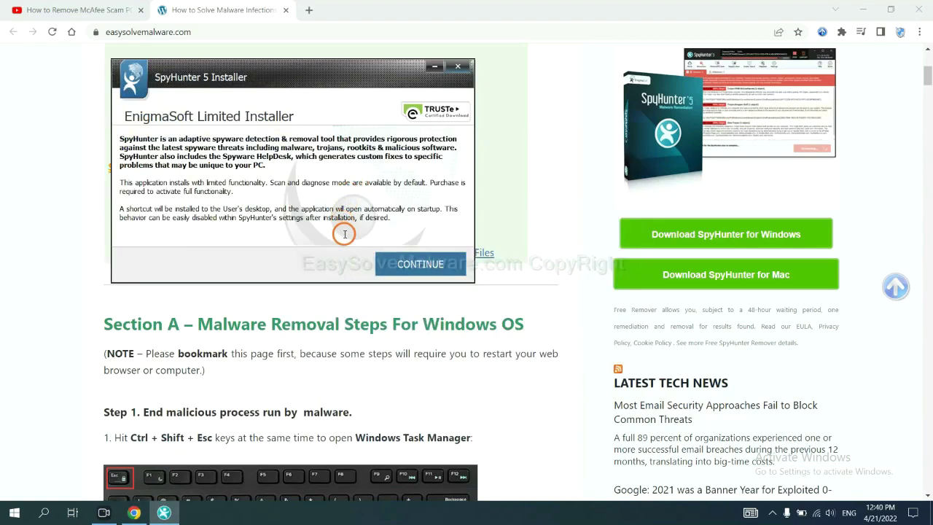
click(397, 265)
click(301, 233)
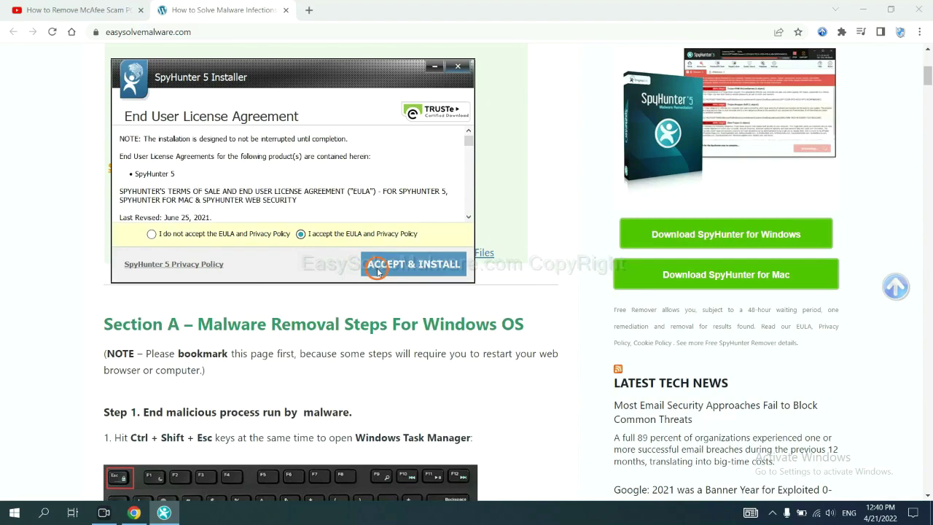
click(376, 268)
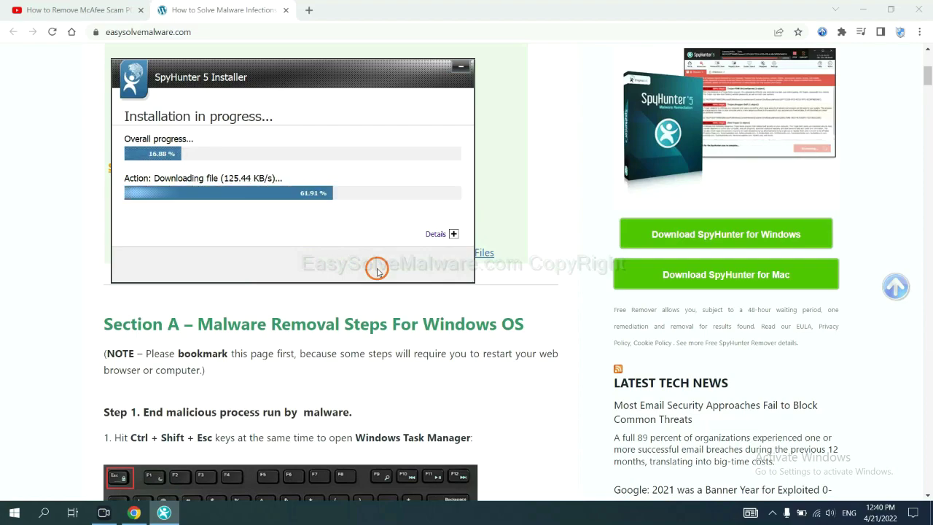
Step: Dismiss the setup-complete message, run a SpyHunter scan, and continue past the Unknown Objects results
click(457, 326)
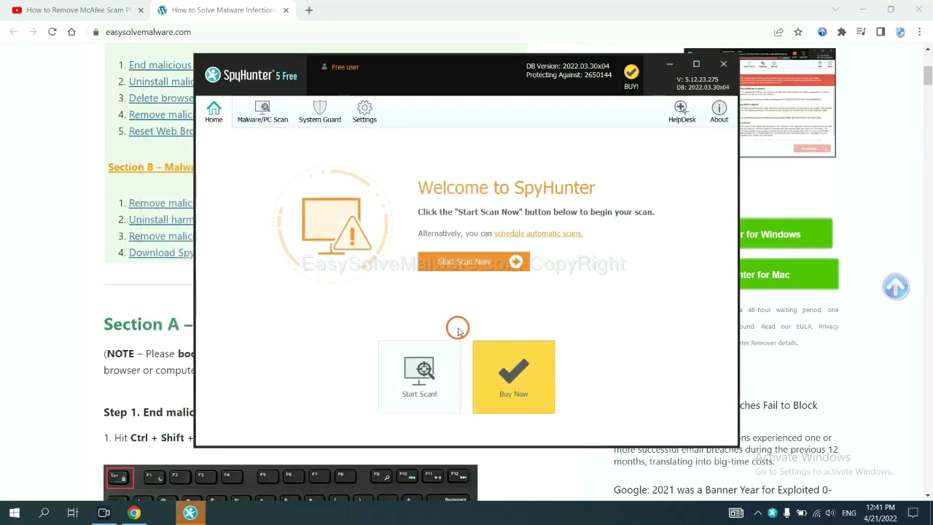
click(460, 268)
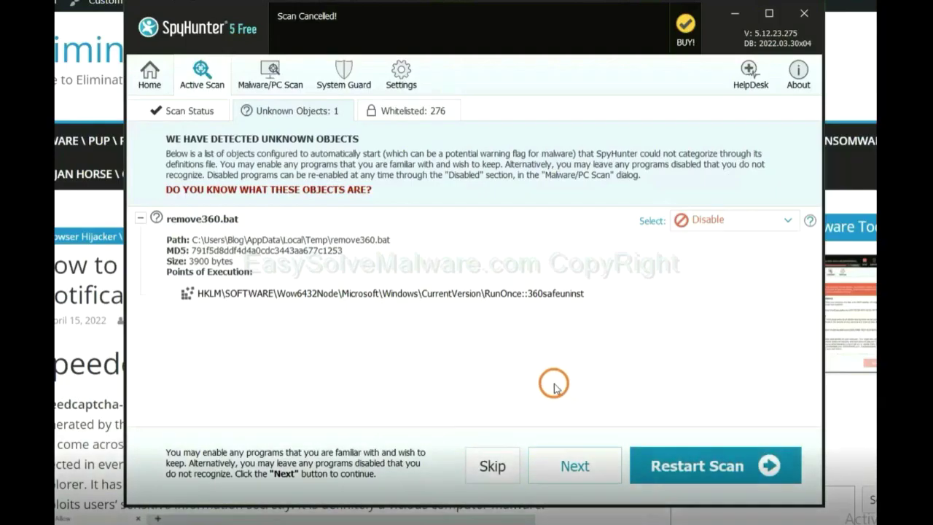
click(574, 466)
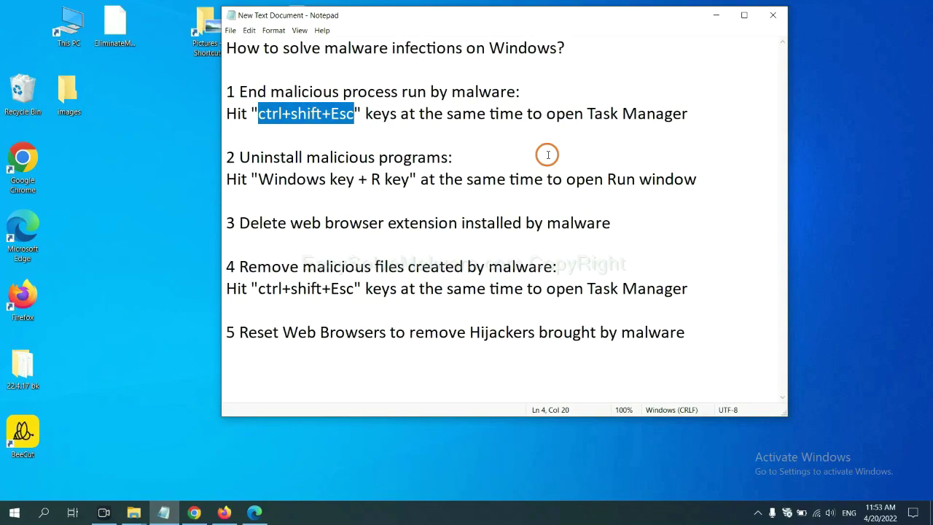
Step: Select the ctrl+shift+Esc shortcut text on the step 1 line of the notes
click(333, 117)
drag(348, 116, 259, 115)
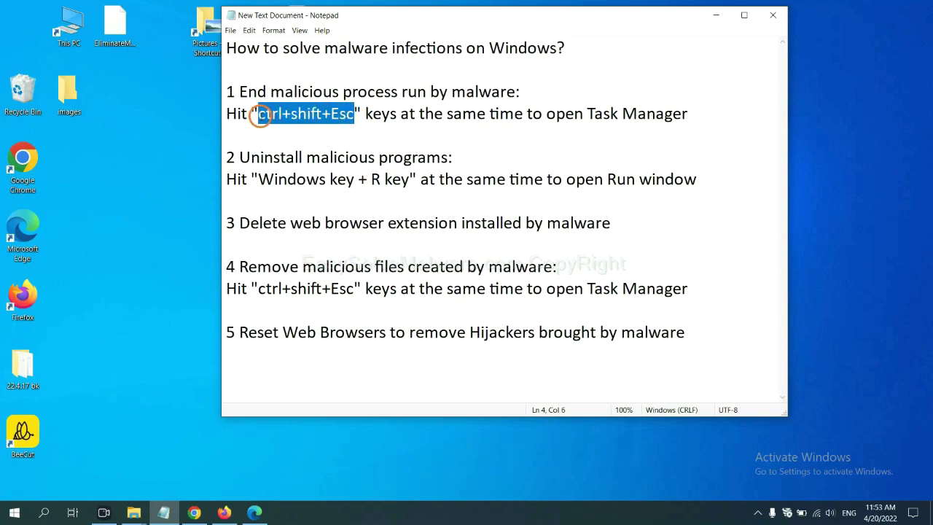
Step: End the Usermode Font Driver Host process in Task Manager, close it, and move to step 2
key(ctrl+shift+Escape)
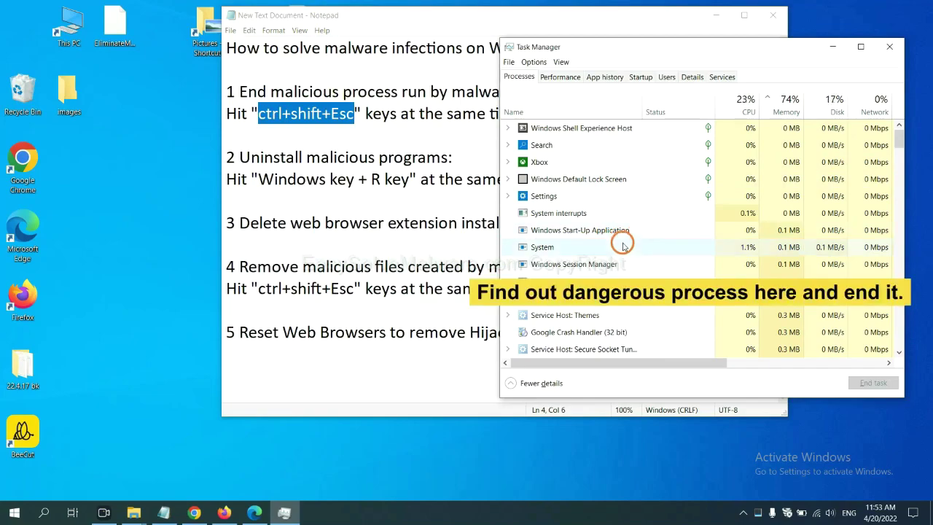
click(623, 246)
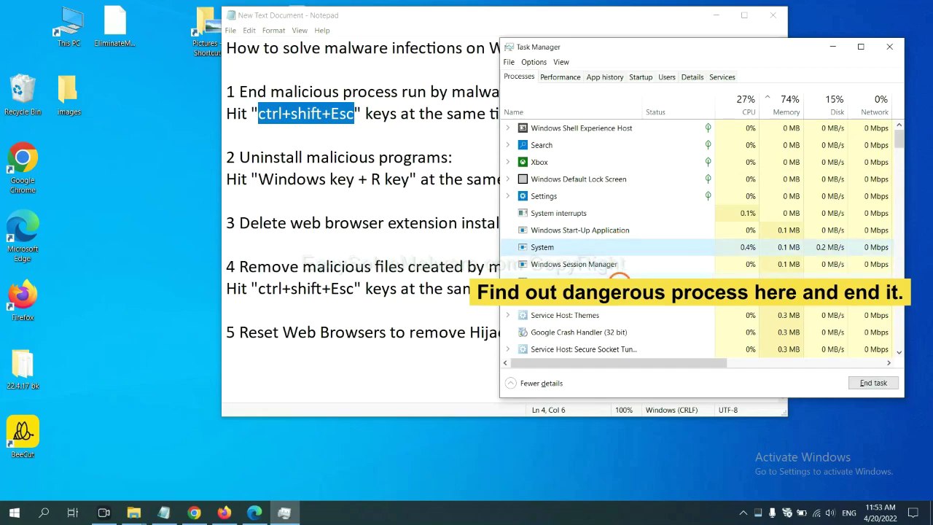
click(620, 280)
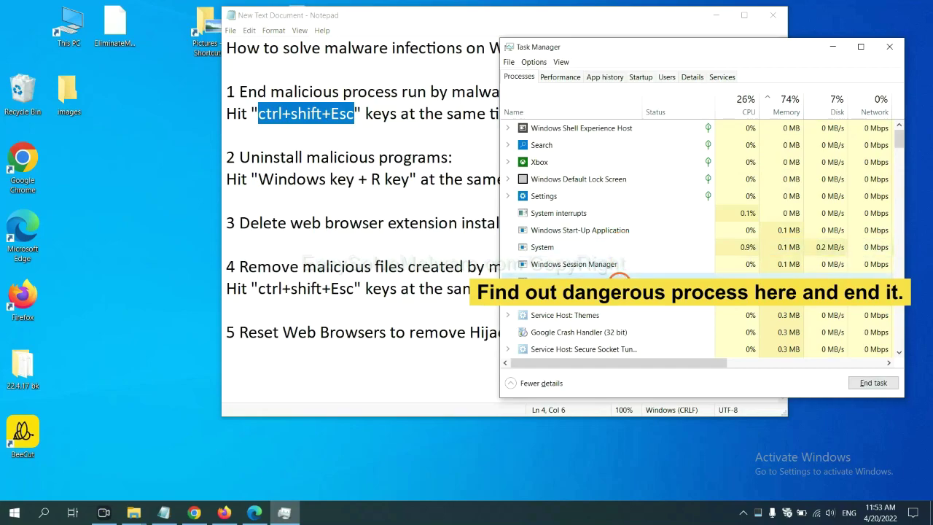
click(883, 384)
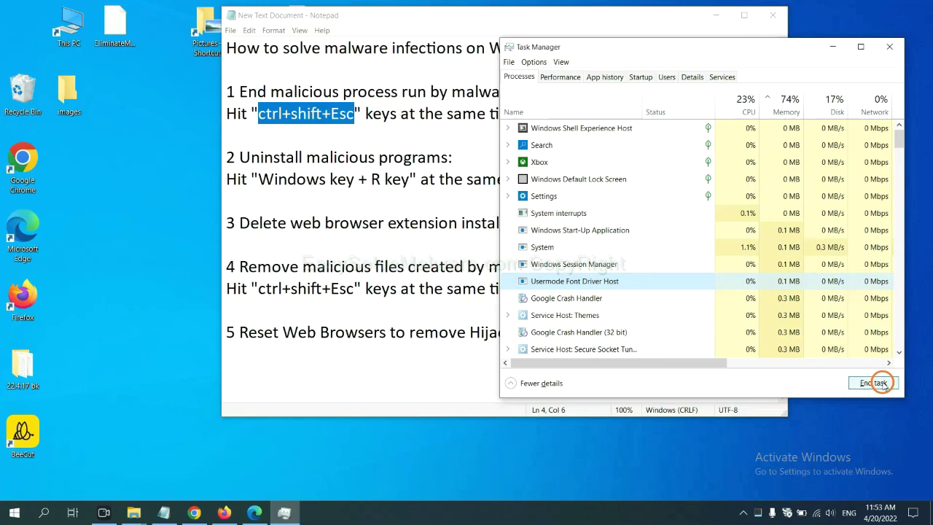
click(883, 48)
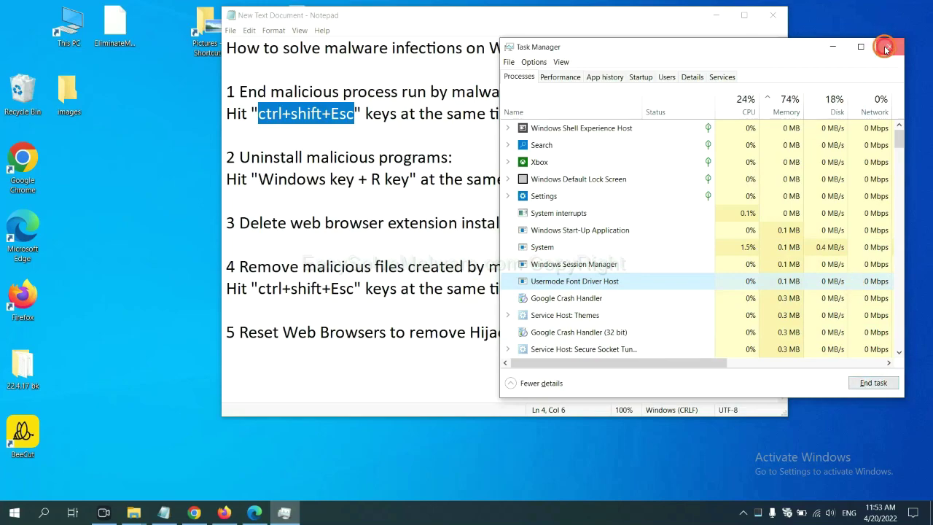
key(Down)
key(Down)
key(Down)
click(427, 177)
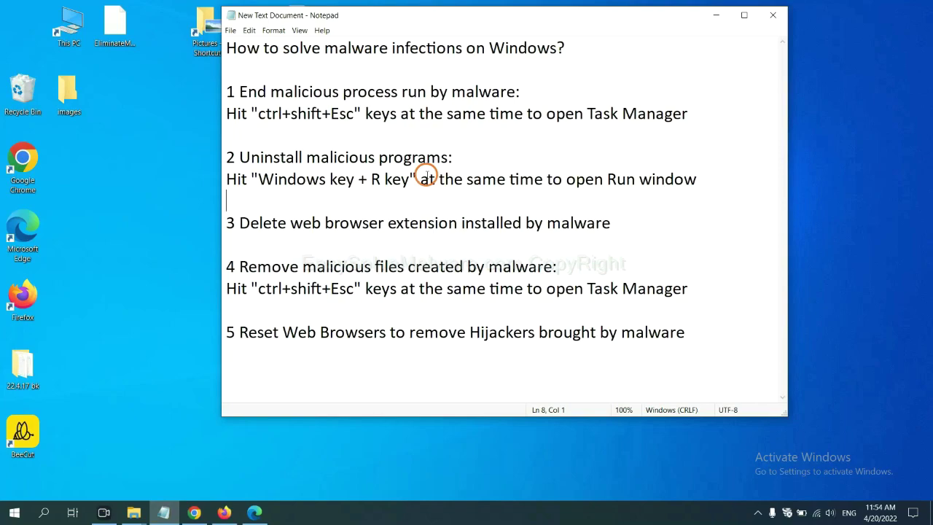
Step: Highlight the Win+R hint in step 2, then run 'control panel' from the Run dialog
drag(259, 181, 407, 187)
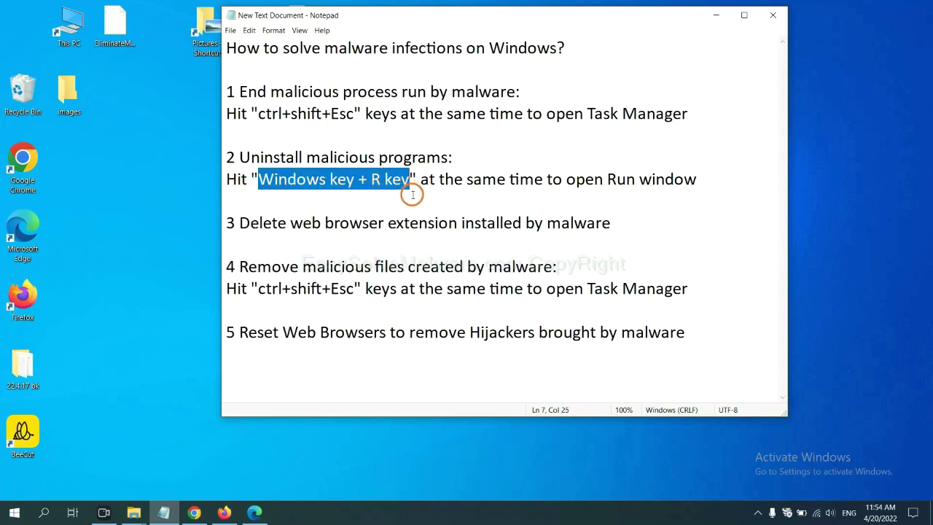
key(super+r)
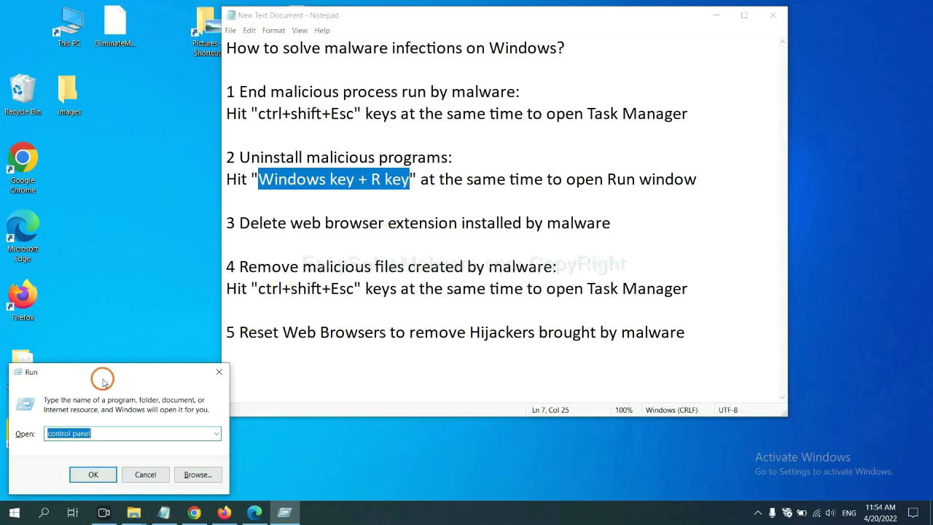
drag(105, 378, 712, 162)
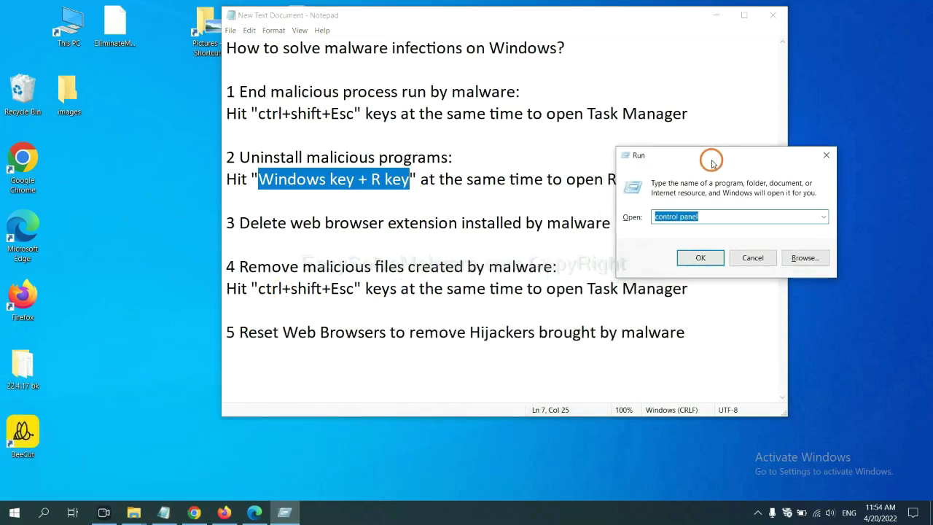
click(718, 215)
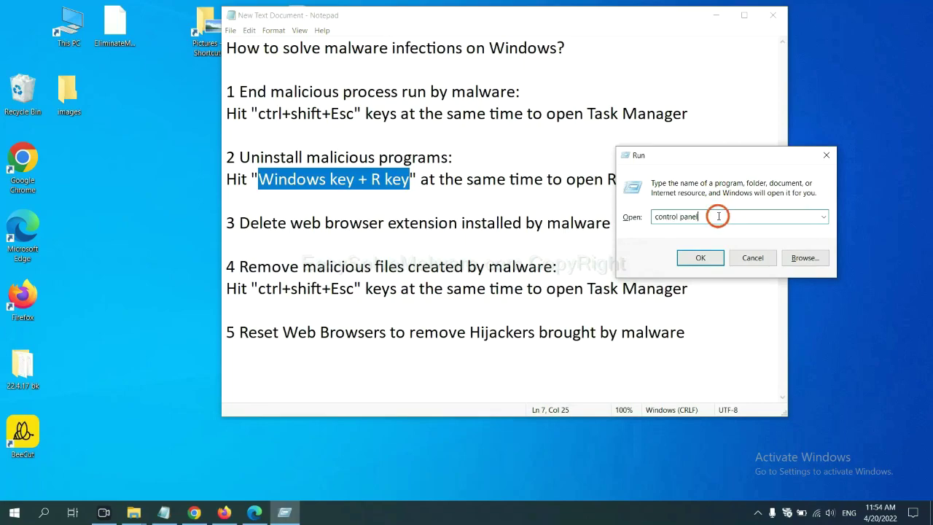
drag(696, 216, 640, 216)
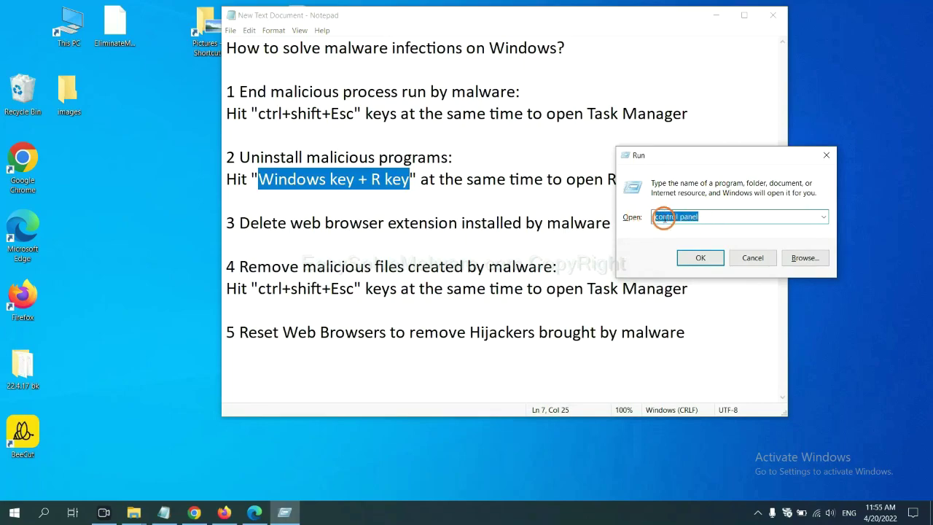
click(698, 260)
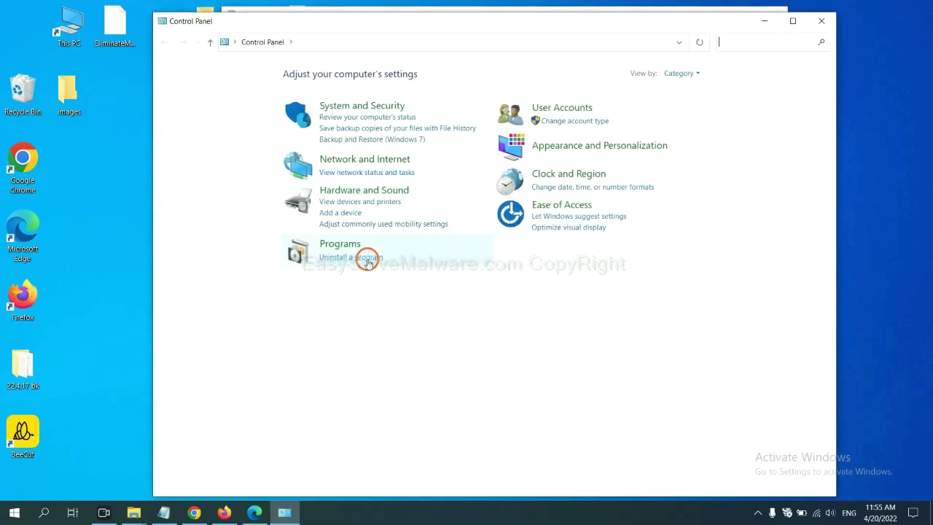
Step: Open Uninstall a program, select Xiph.Org Open Codecs, then close Programs and Features
click(367, 260)
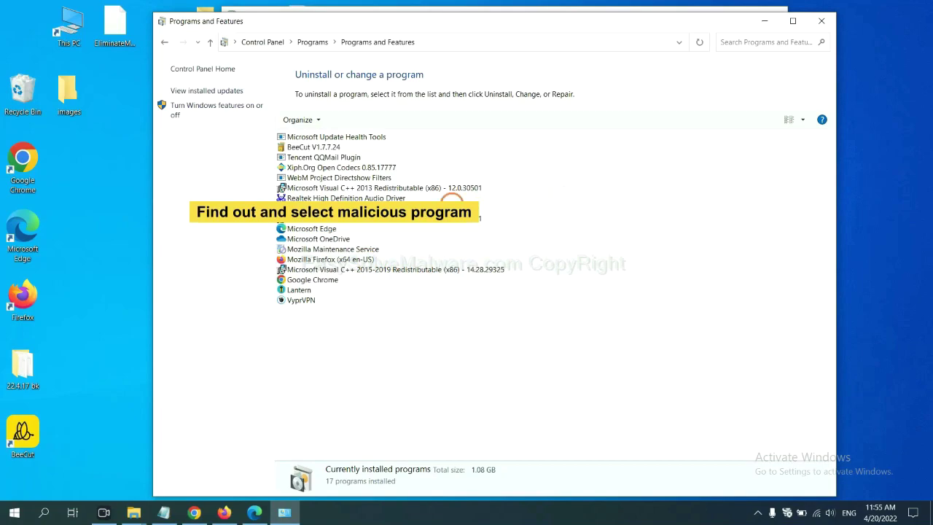
click(366, 167)
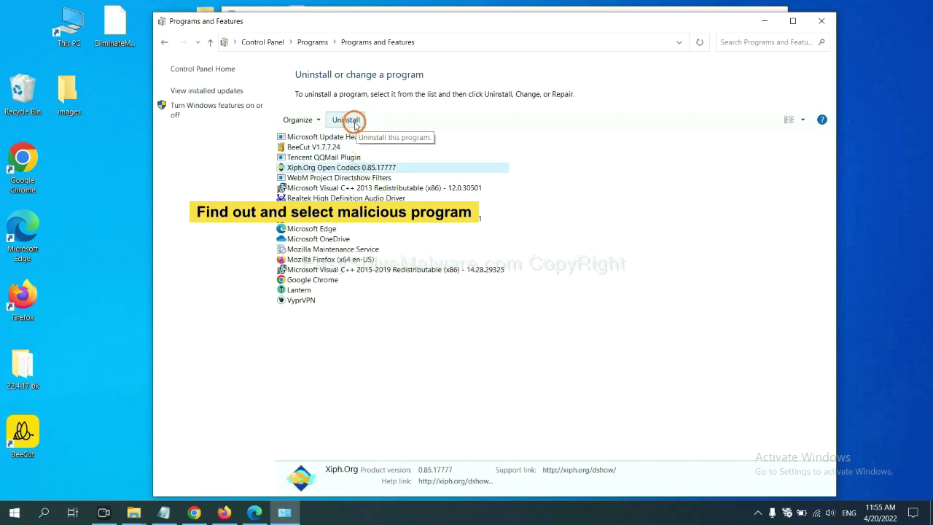
click(826, 22)
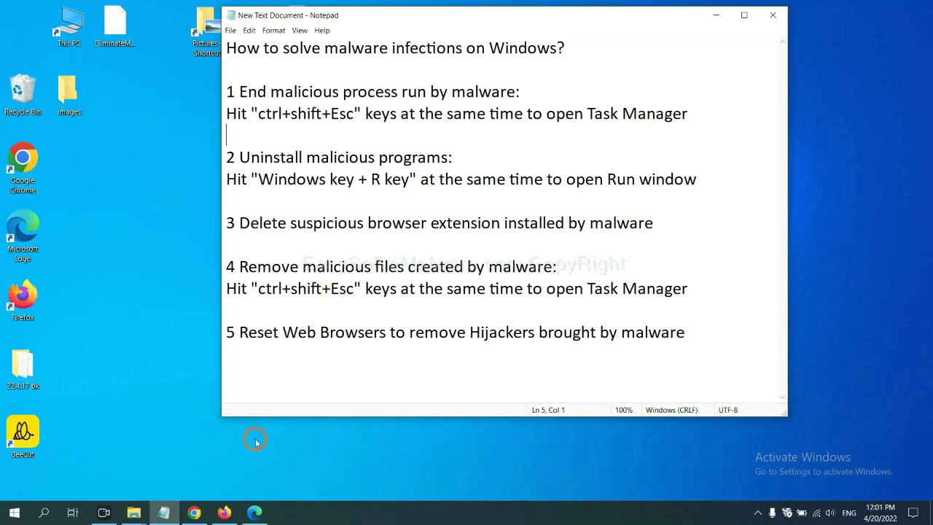
Step: Switch to Chrome and open More tools > Extensions, showing the Scroll To Top extension
click(195, 510)
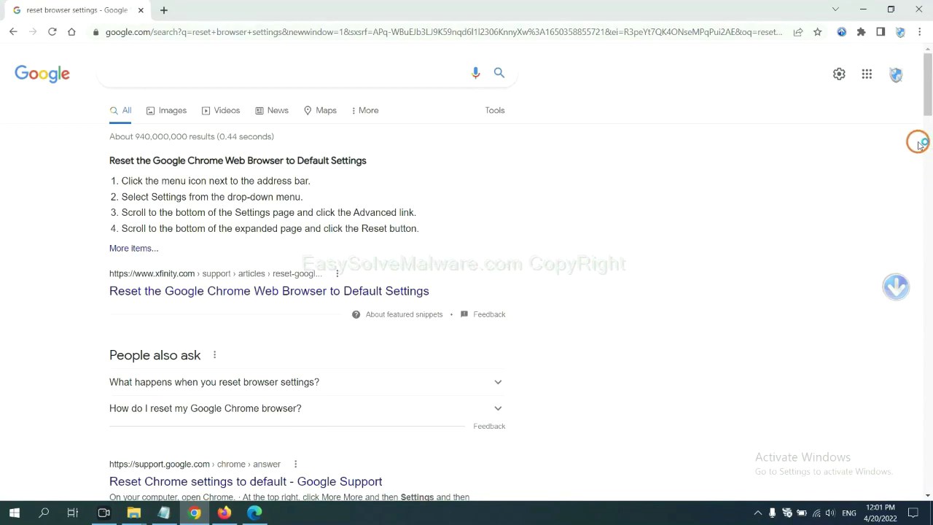
click(920, 32)
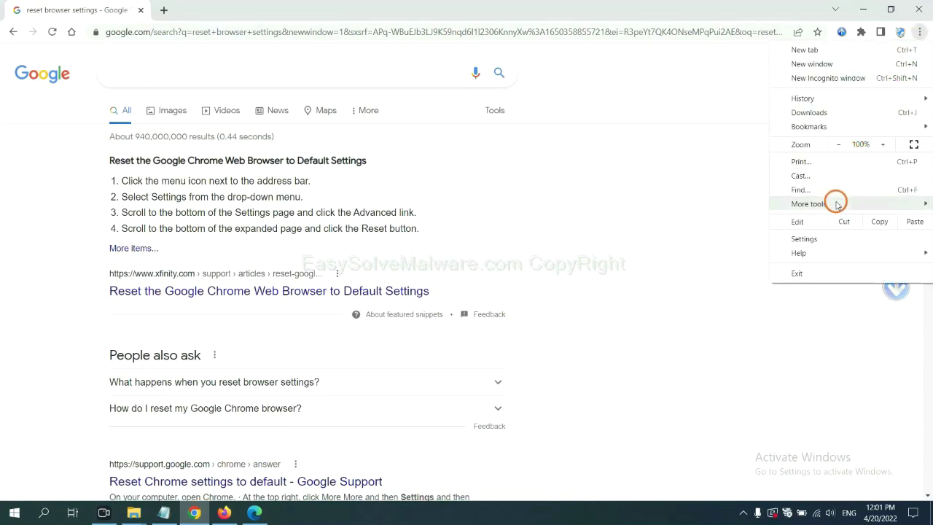
mouse_move(809, 204)
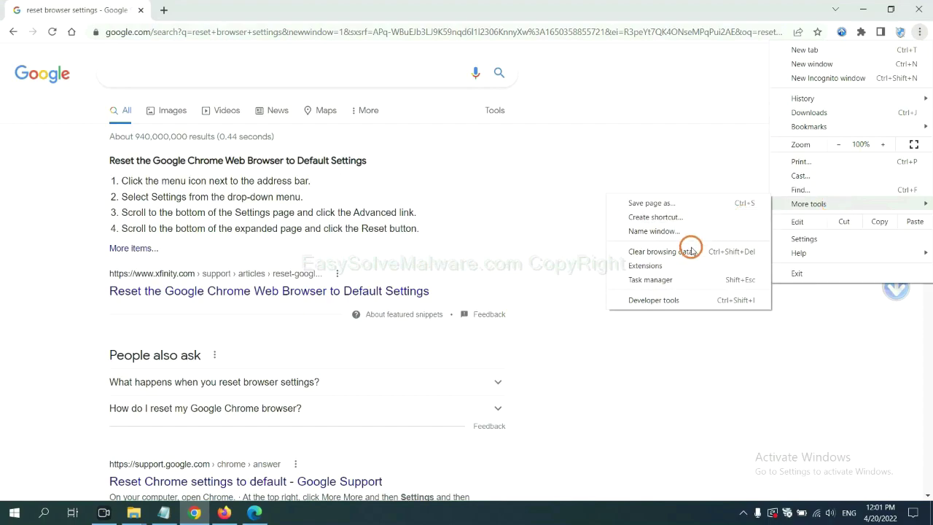
click(687, 265)
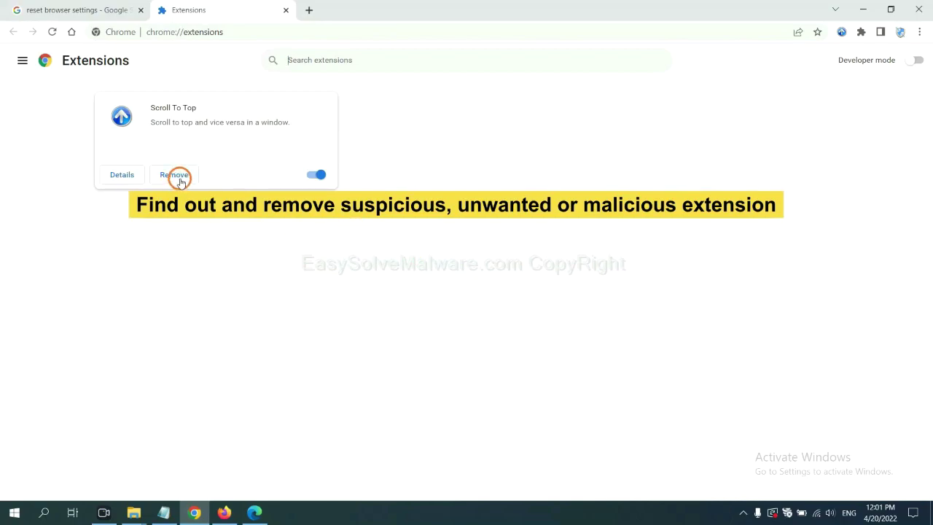
Step: In Firefox, open Add-ons and themes and show the options menu for GIPHY for Firefox
click(225, 512)
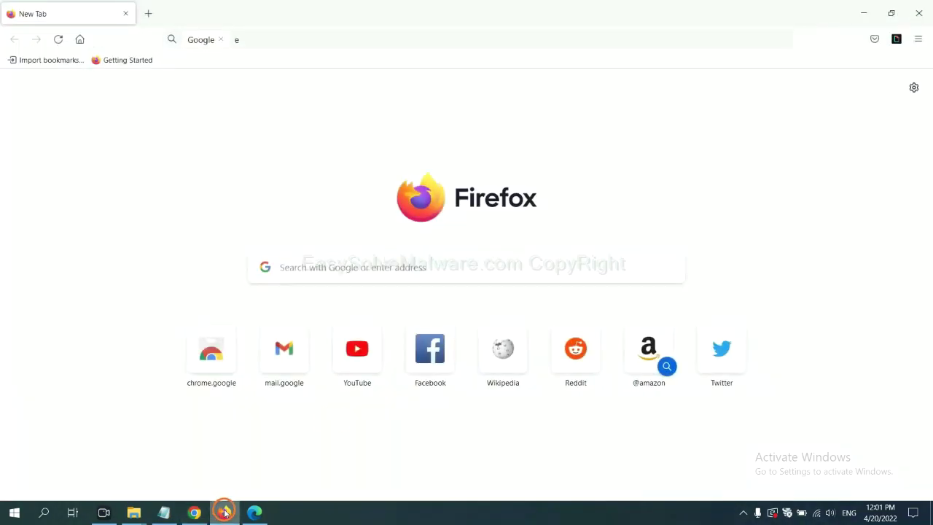
click(920, 41)
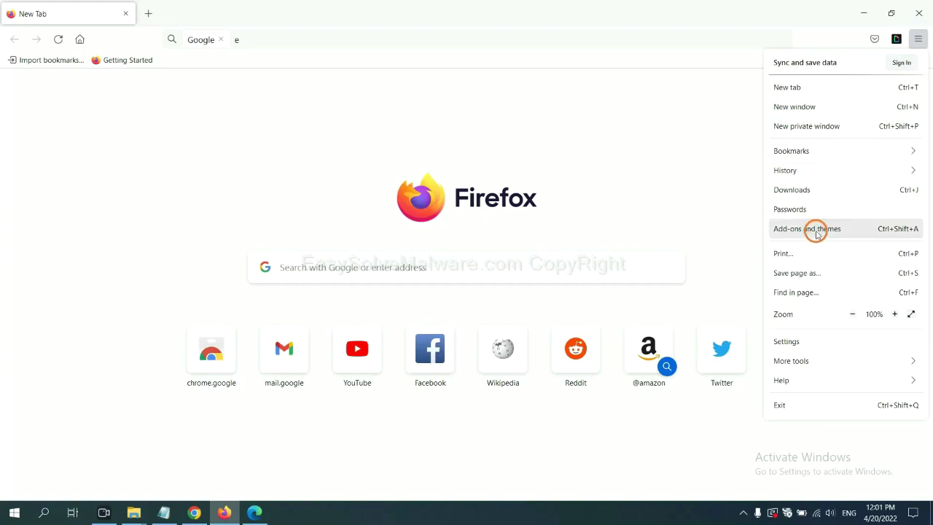
click(817, 232)
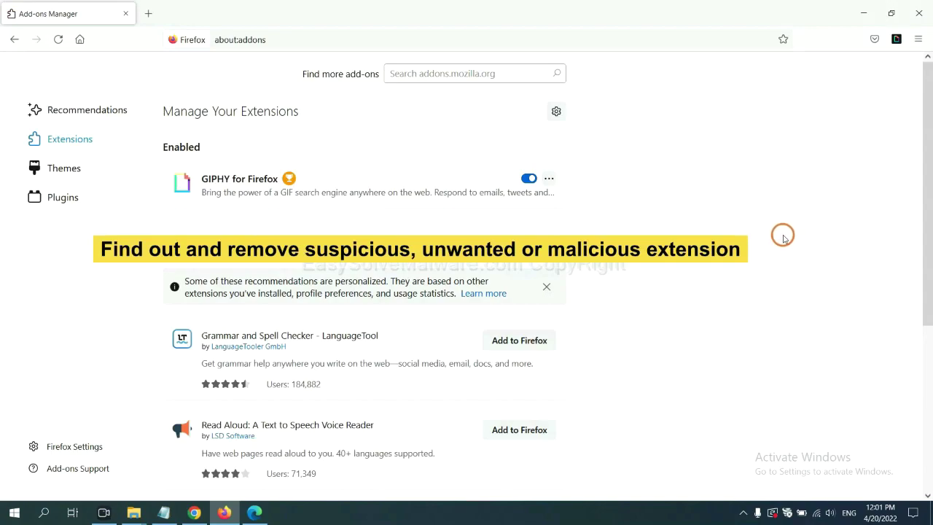
click(549, 180)
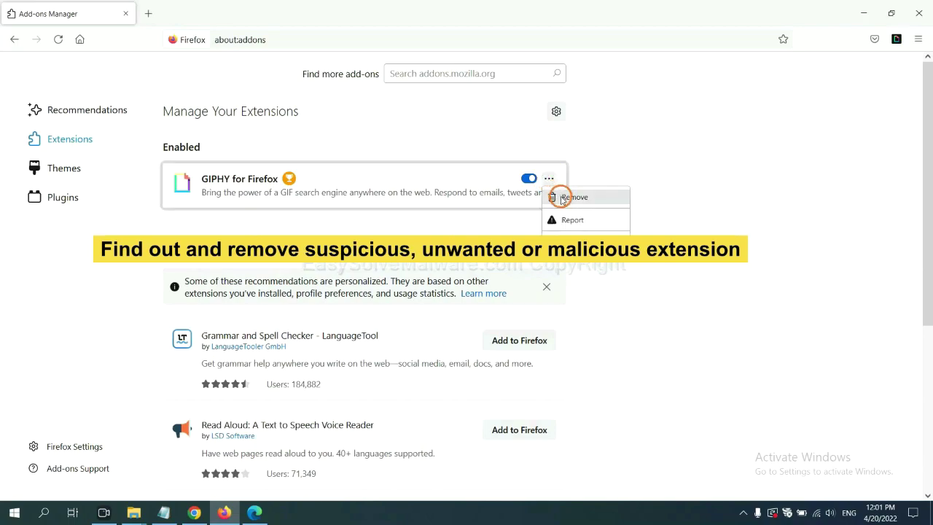
Step: In Edge's Manage extensions page, remove ArcVpn Free Fast VPN Proxy and confirm the removal
click(254, 514)
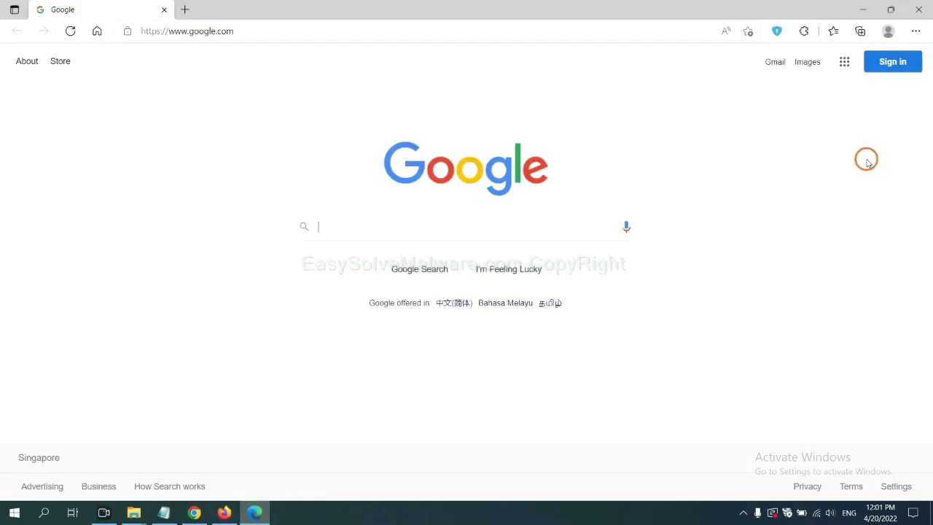
click(915, 33)
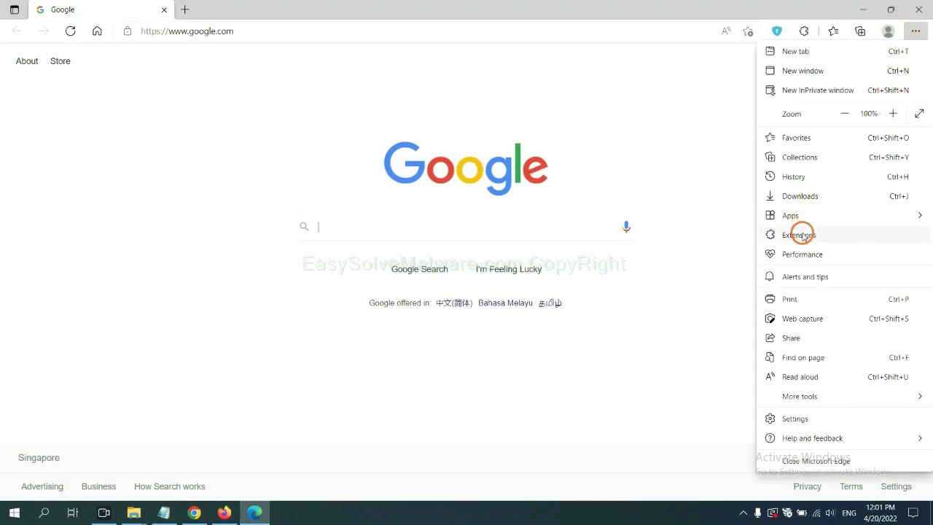
right_click(804, 235)
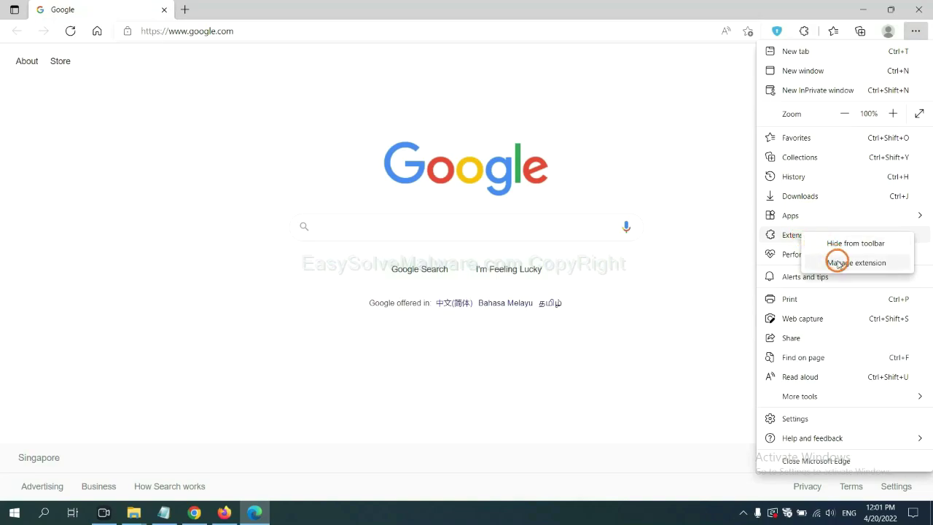
click(839, 263)
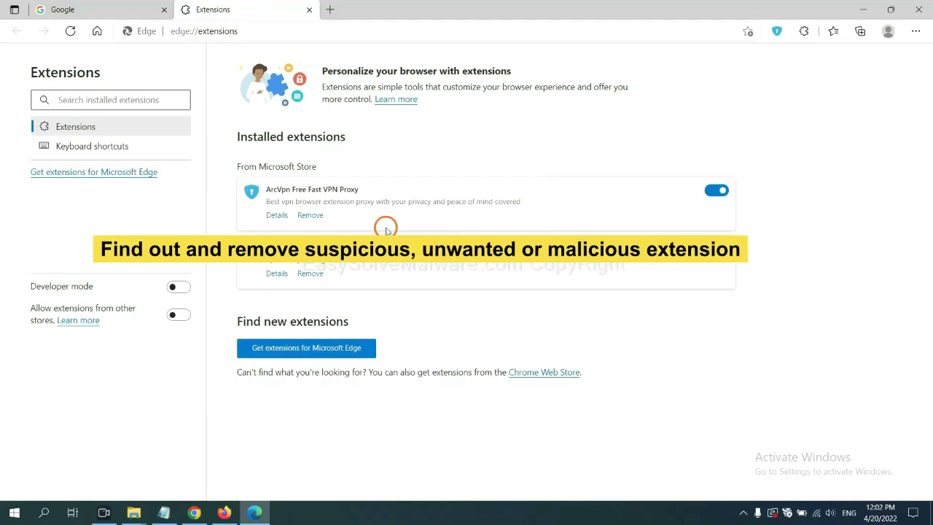
click(310, 215)
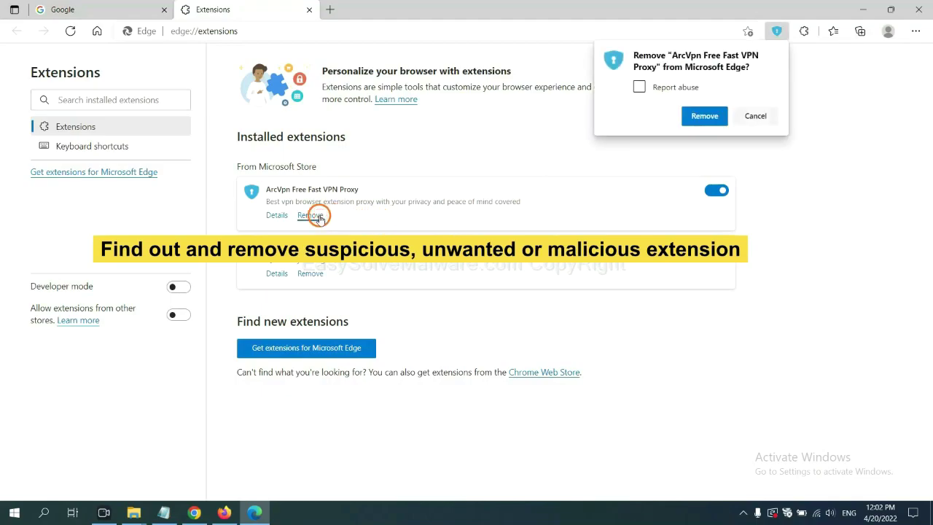
click(695, 116)
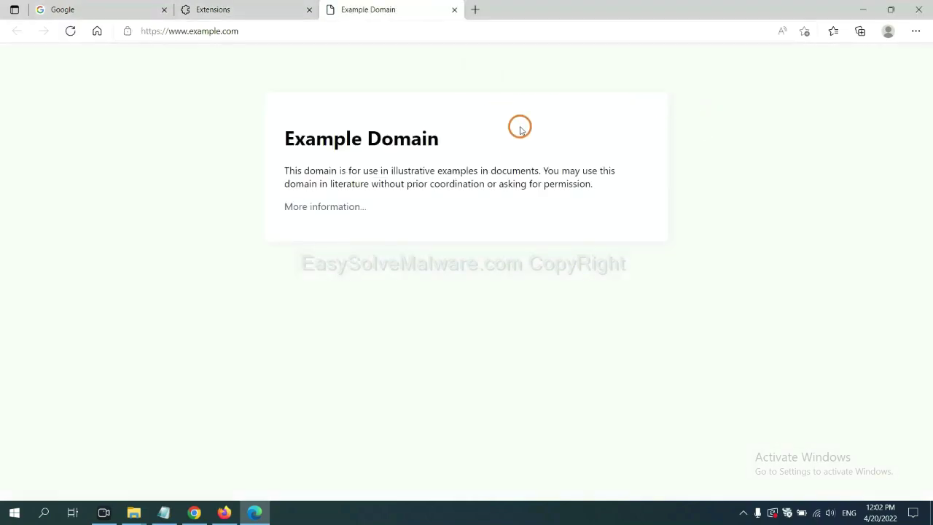
Step: Move the browser aside to show the desktop and review step 4 in the Notepad notes
click(930, 518)
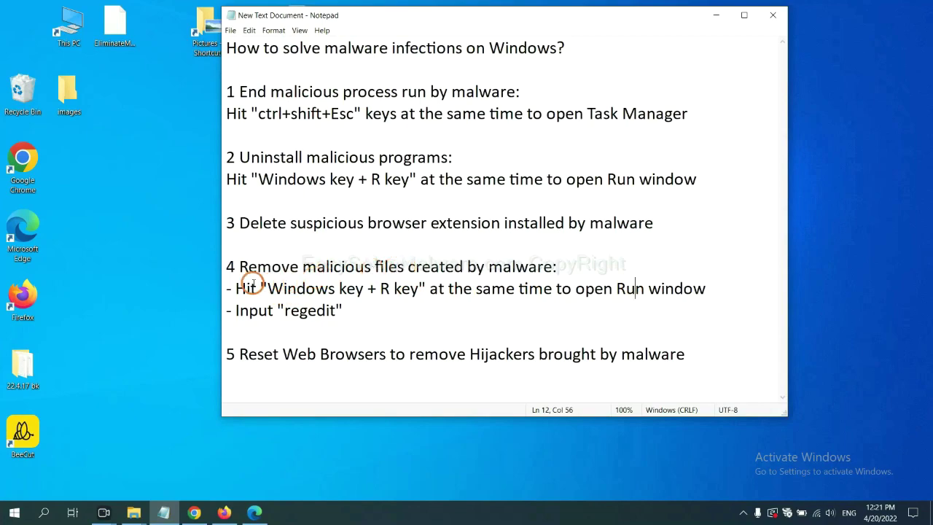
drag(239, 288, 530, 302)
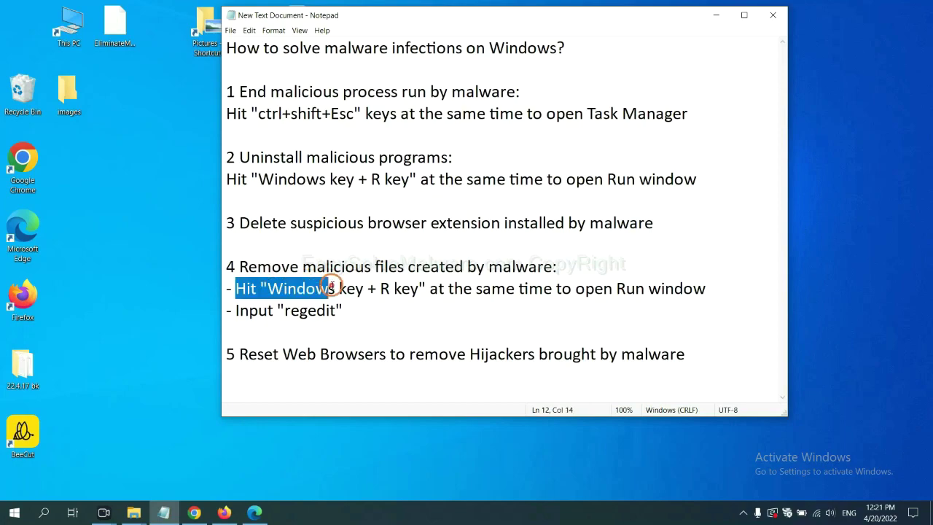
click(538, 293)
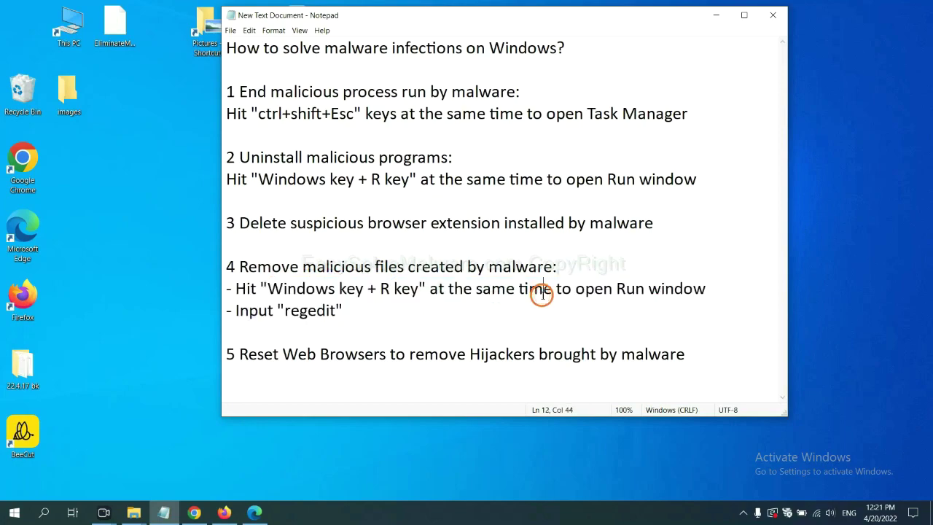
Step: Launch Registry Editor by running regedit from the Run box
key(super+r)
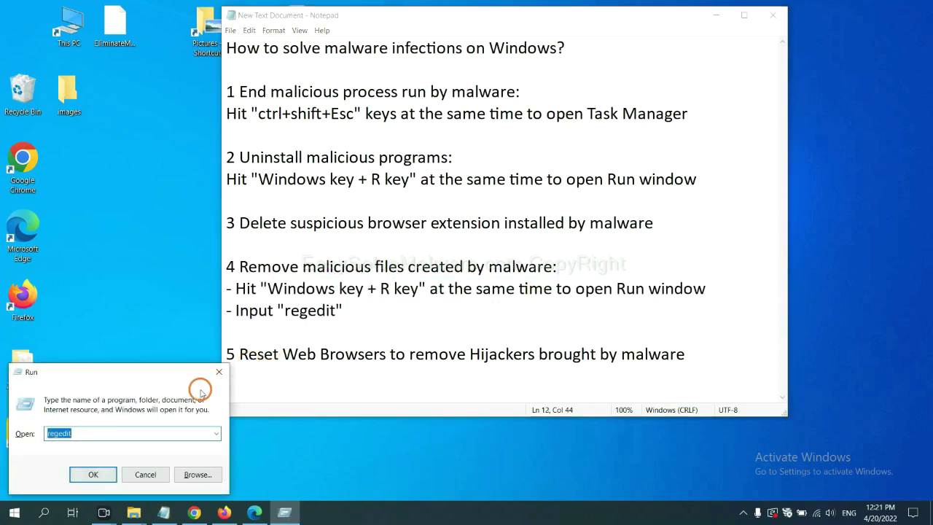
drag(182, 372, 752, 192)
click(693, 252)
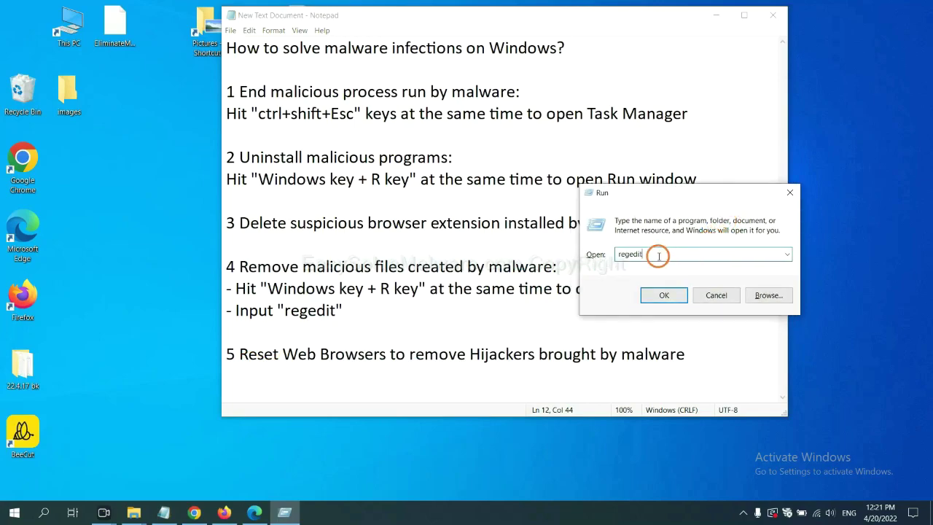
click(663, 295)
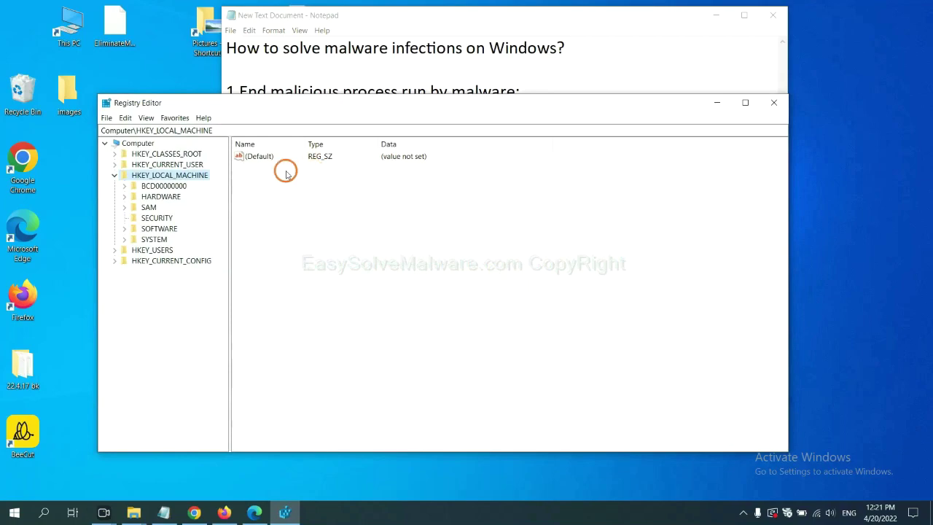
Step: Search the registry for 'beecut' to find BeeCut.exe under FEATURE_BROWSER_EMULATION
click(127, 118)
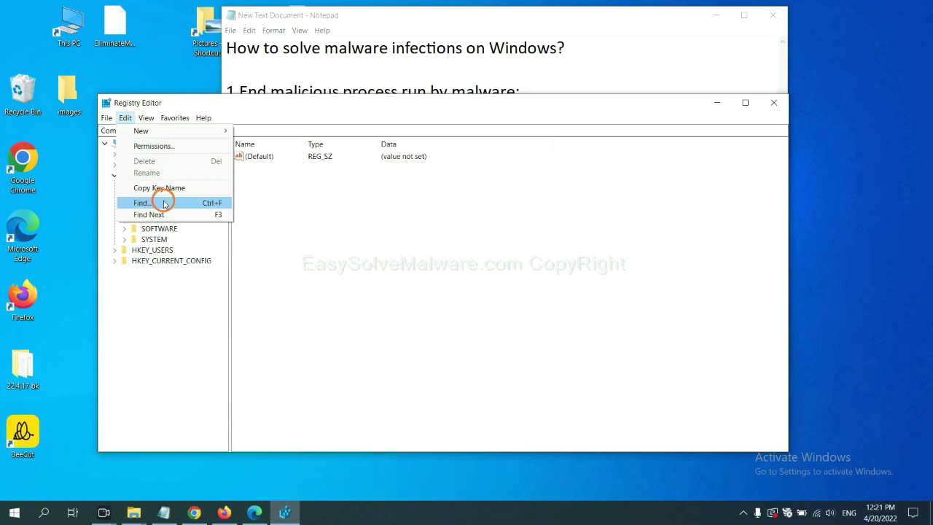
click(164, 204)
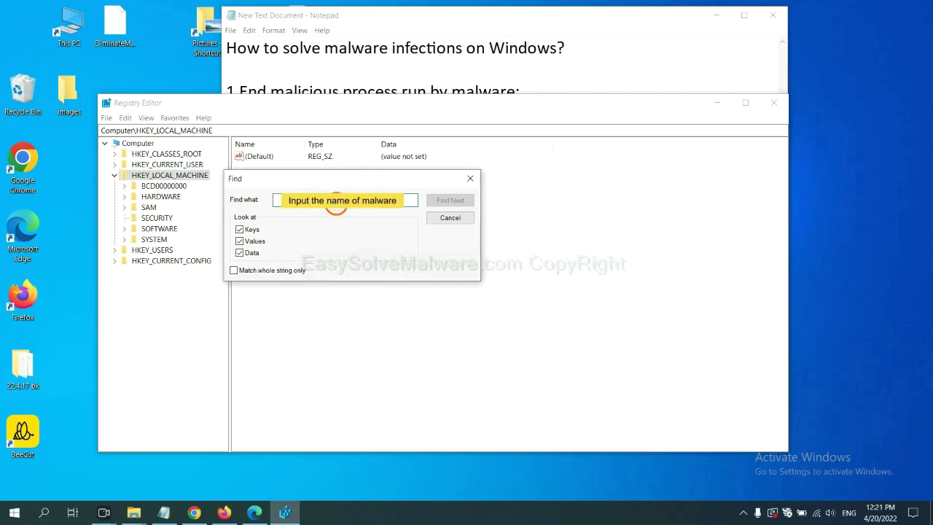
text(be)
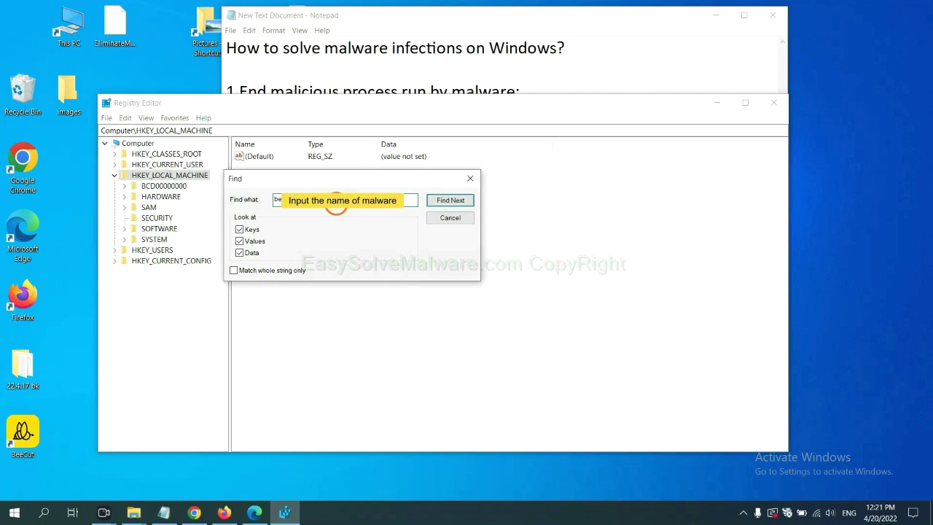
click(449, 200)
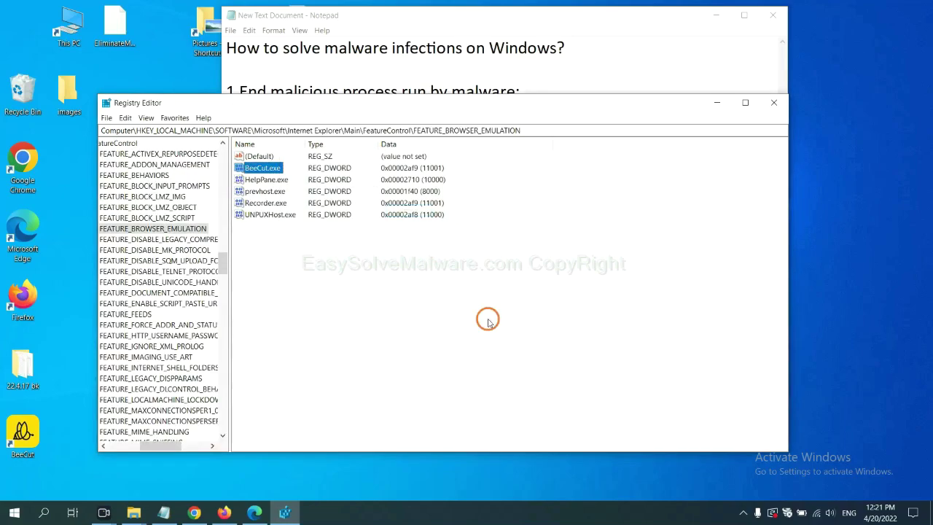
mouse_move(157, 447)
mouse_down()
mouse_move(145, 443)
mouse_move(155, 443)
mouse_up()
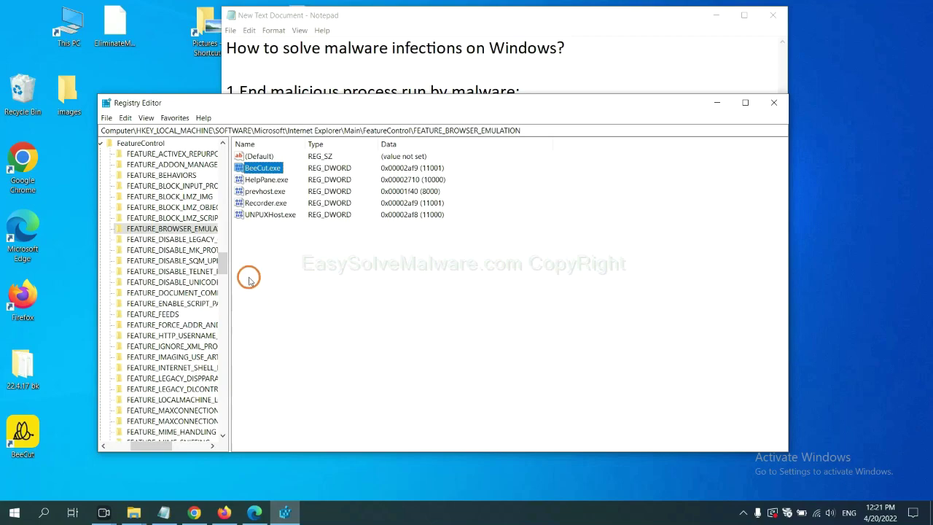
right_click(190, 229)
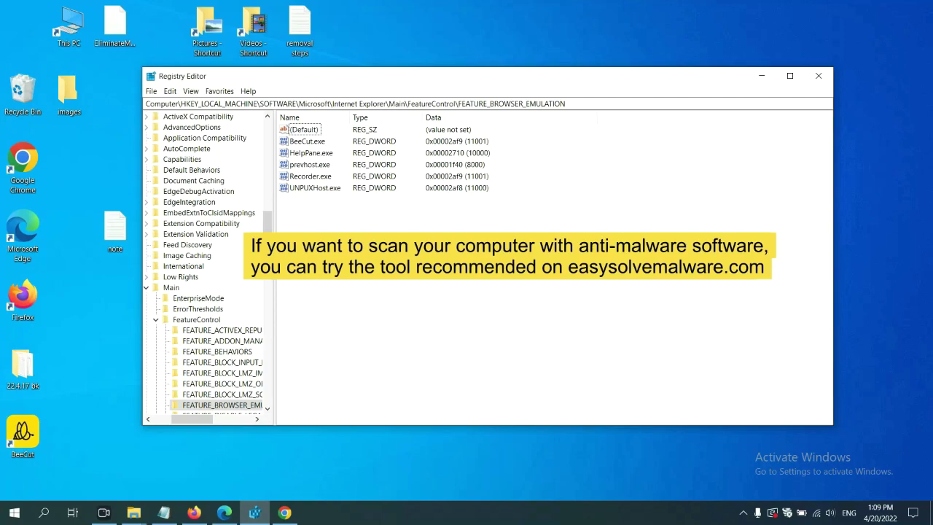
Step: Bring up the easysolvemalware.com guide in Chrome and scroll through its Quick Menu of removal steps
click(285, 513)
scroll(675, 317, down, 1)
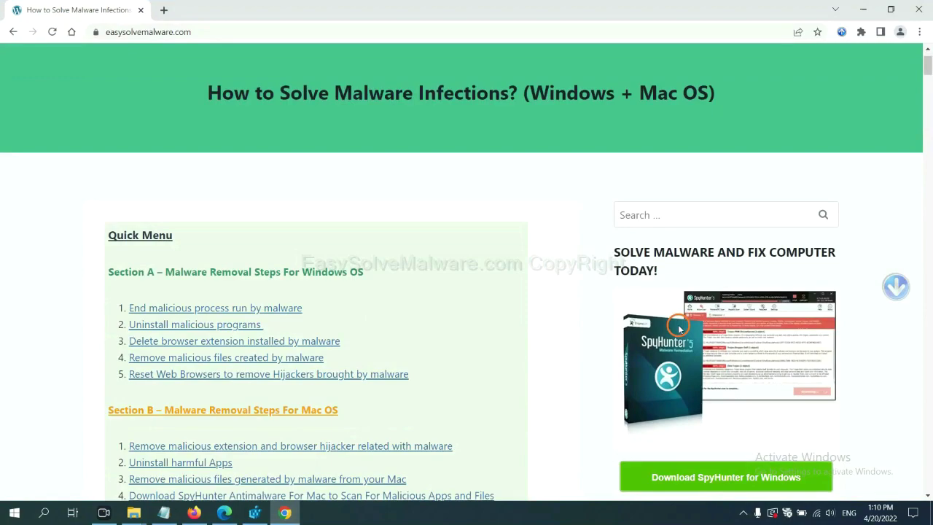
scroll(667, 328, up, 1)
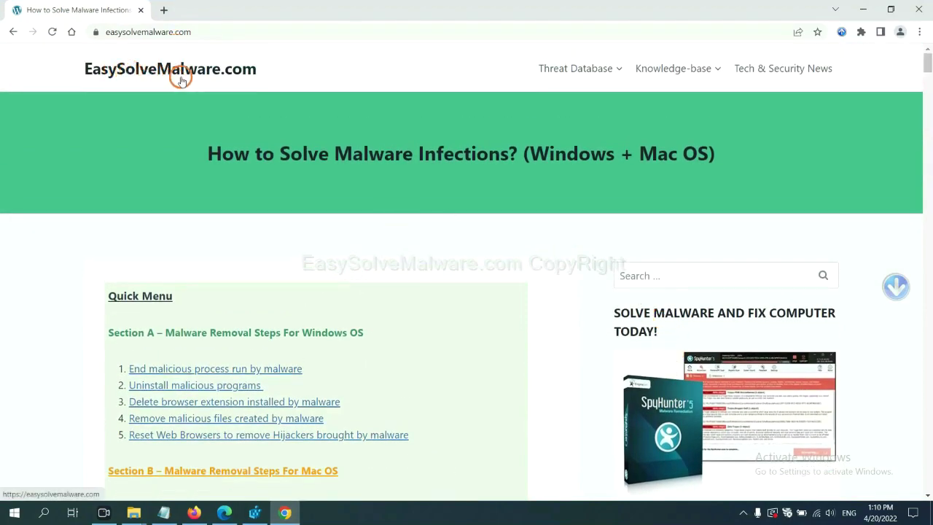
scroll(772, 357, down, 2)
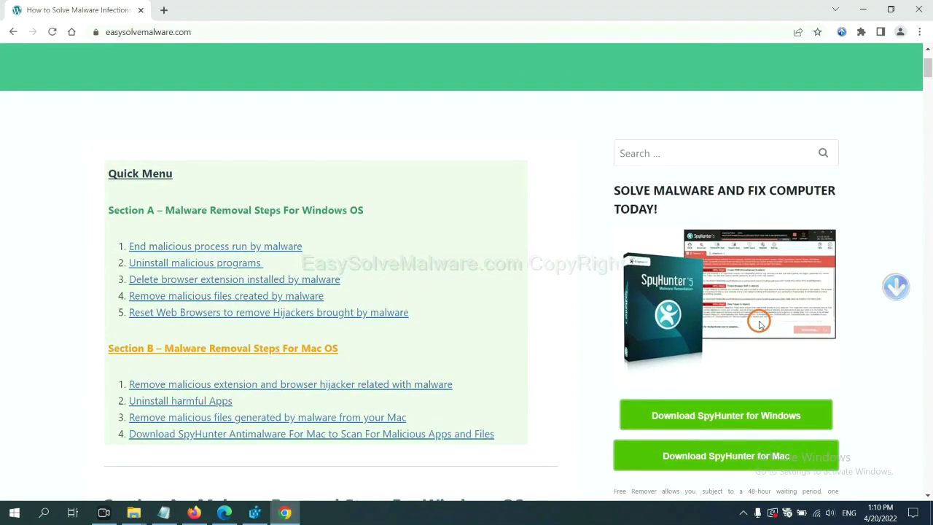
scroll(737, 291, down, 1)
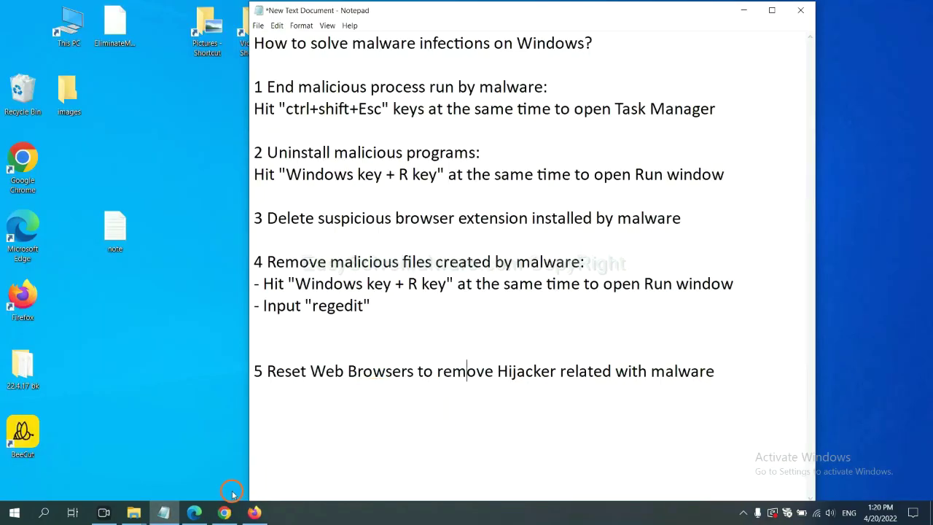
Step: Search Chrome settings for 'reset' and open the Restore settings to their original defaults confirmation
click(224, 512)
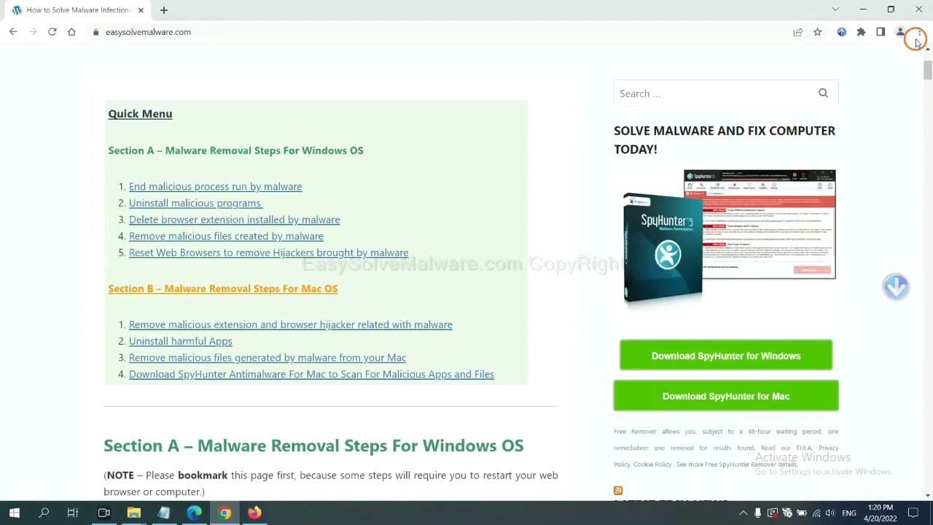
click(921, 33)
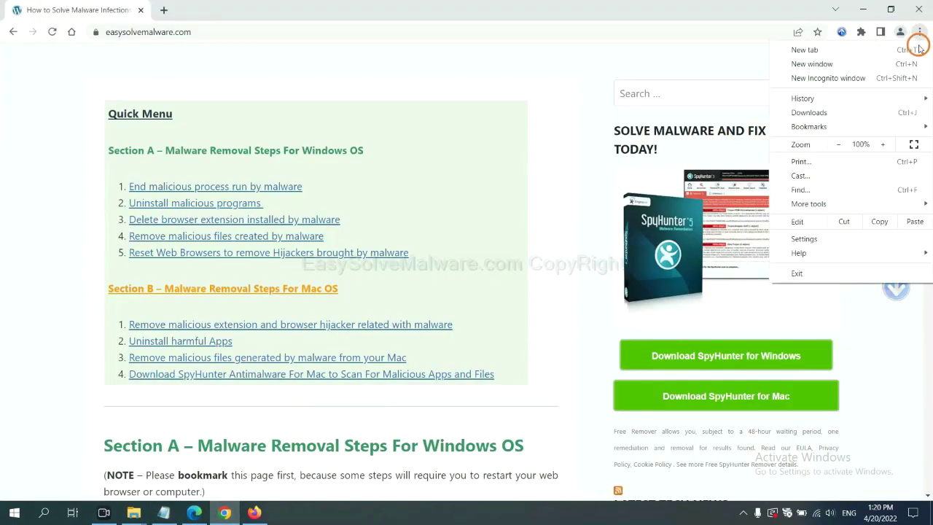
click(805, 238)
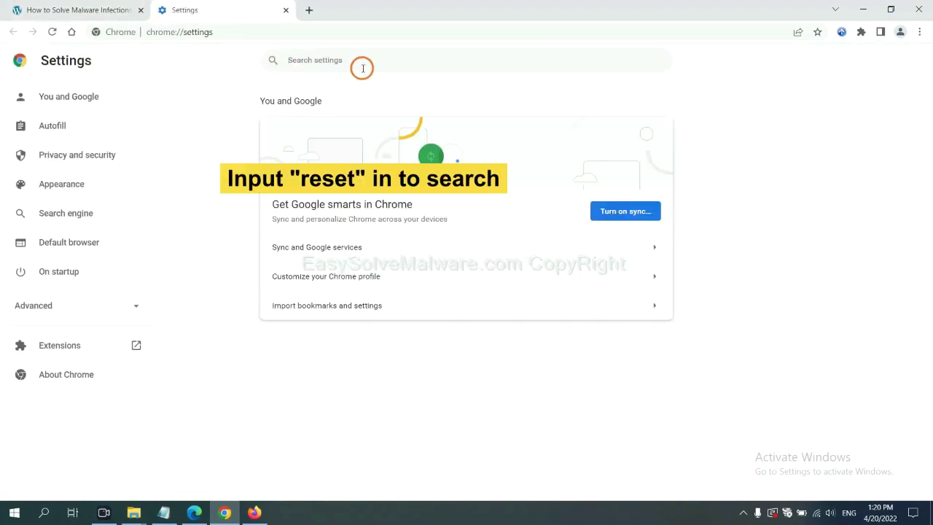
text(reset)
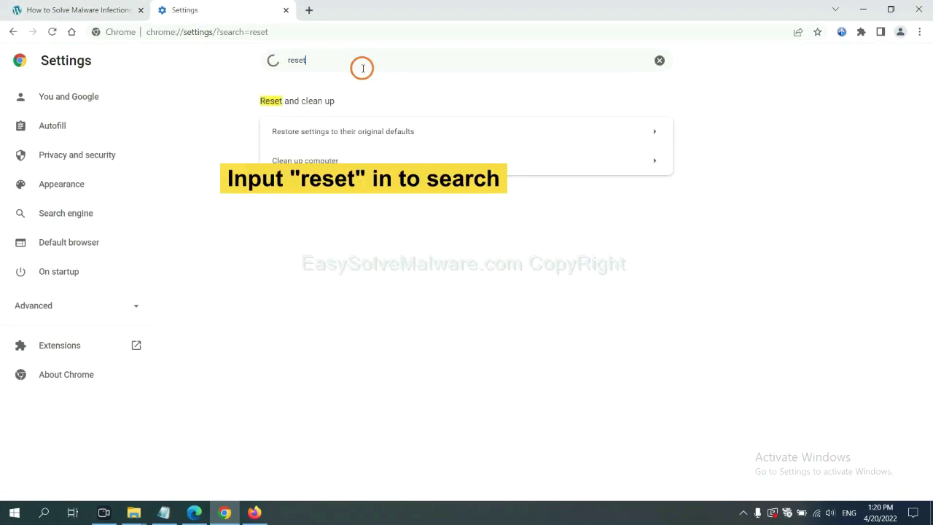
click(397, 130)
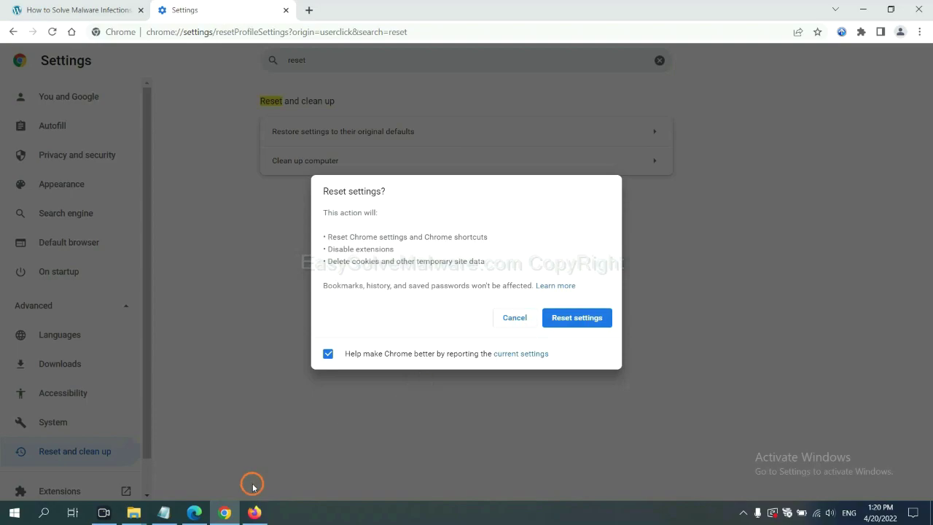
Step: Start Refresh Firefox from Help's Troubleshooting Information page, then bring Microsoft Edge forward
click(255, 513)
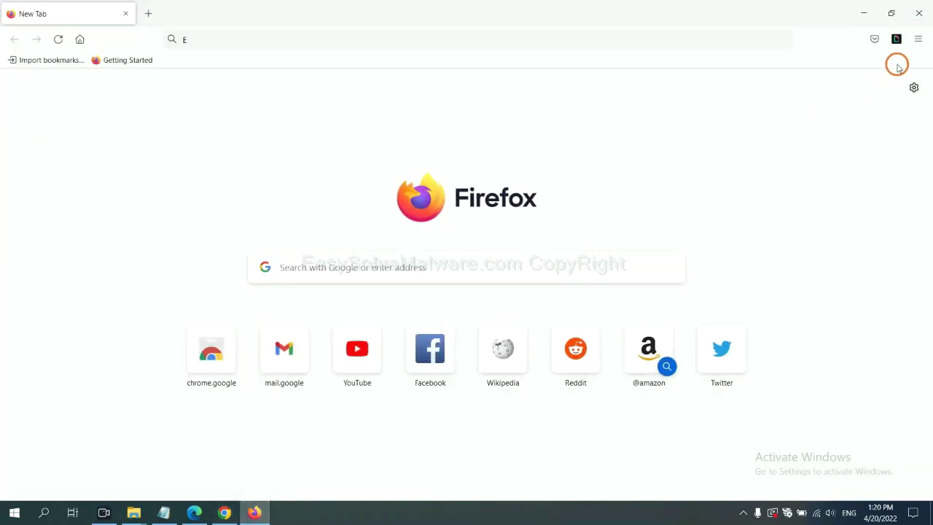
click(918, 41)
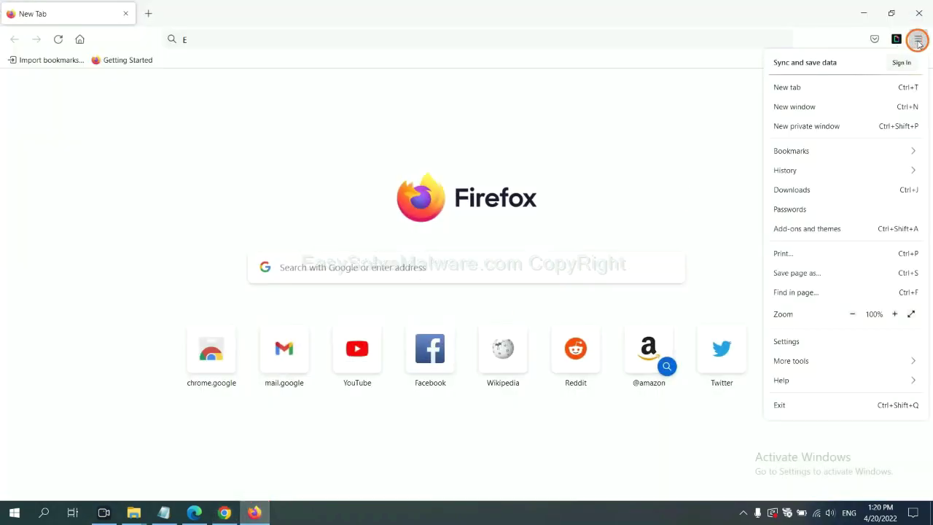
click(802, 380)
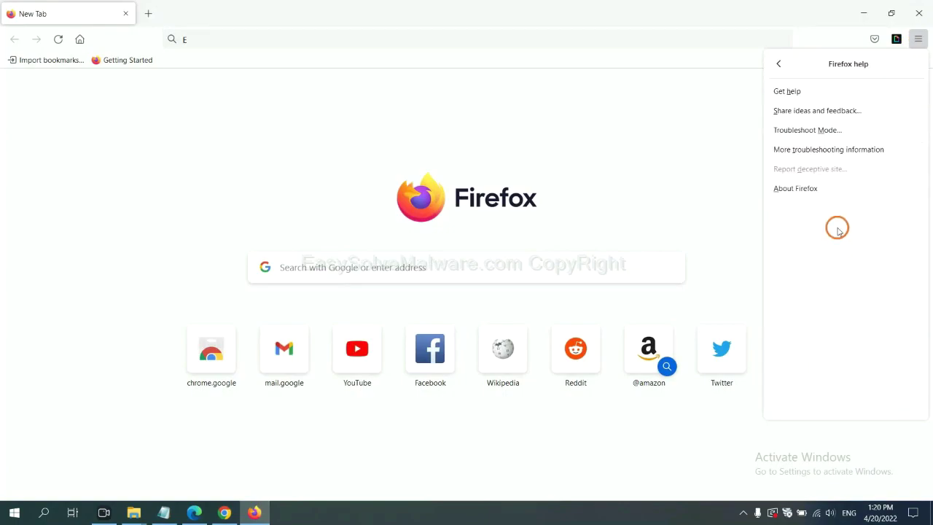
click(819, 151)
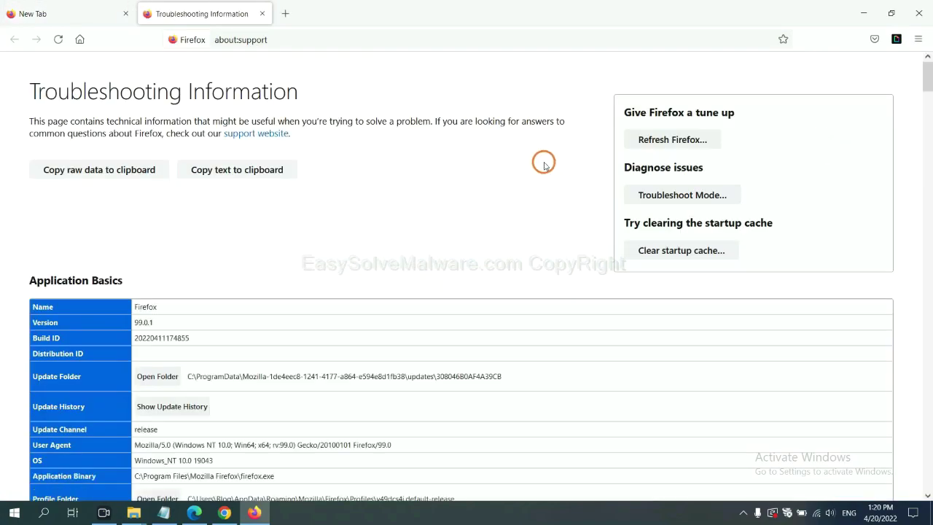
click(655, 141)
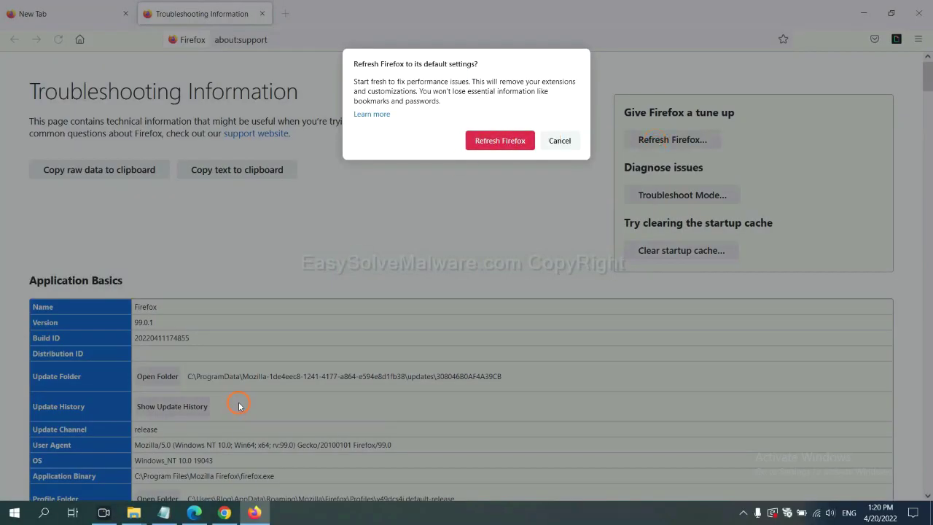
click(194, 513)
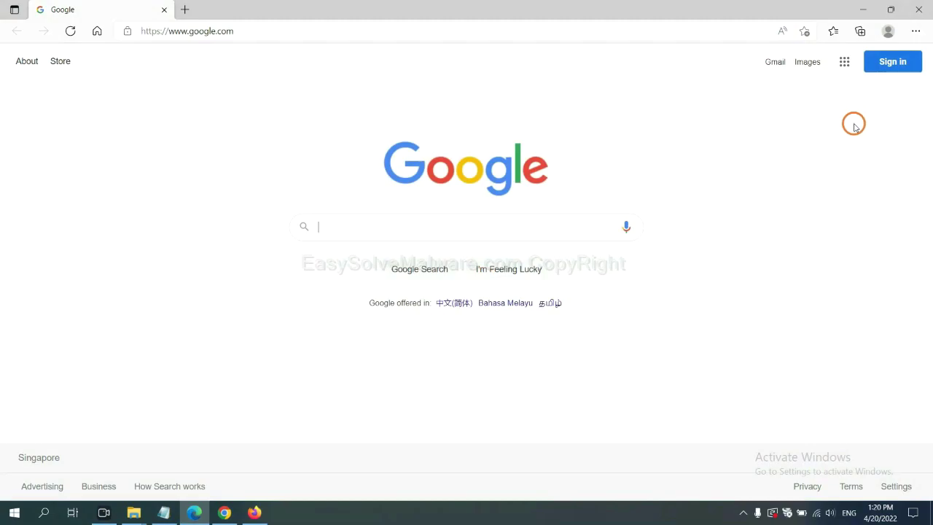
Step: Search Edge settings for 'reset' and open the Restore settings to their default values confirmation
click(914, 30)
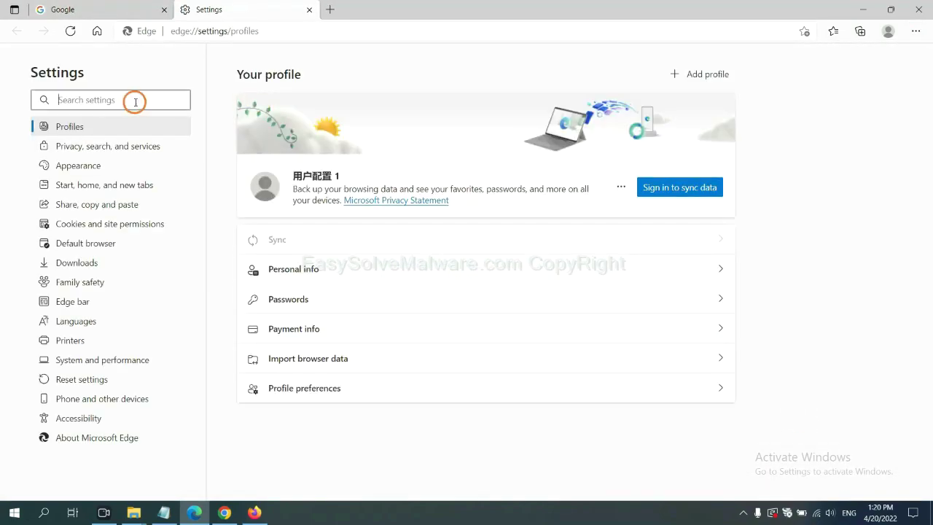
text(re)
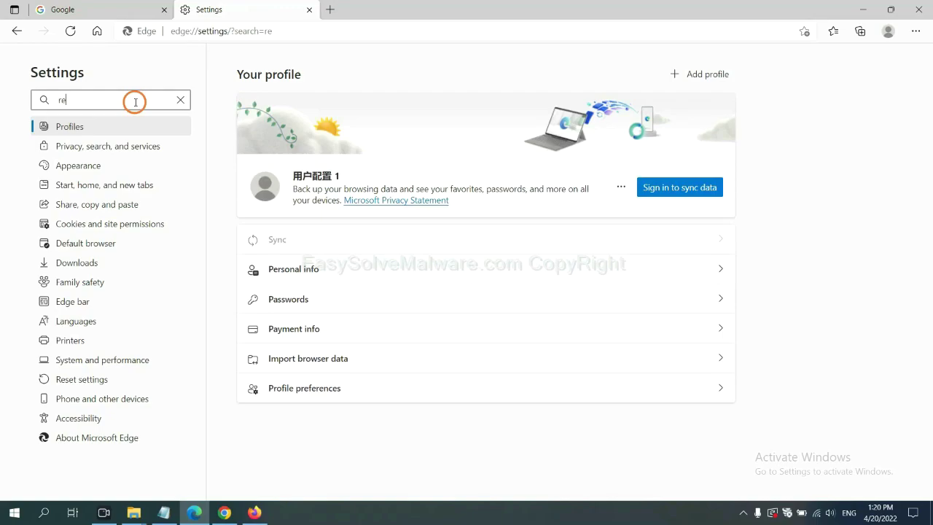
text(set)
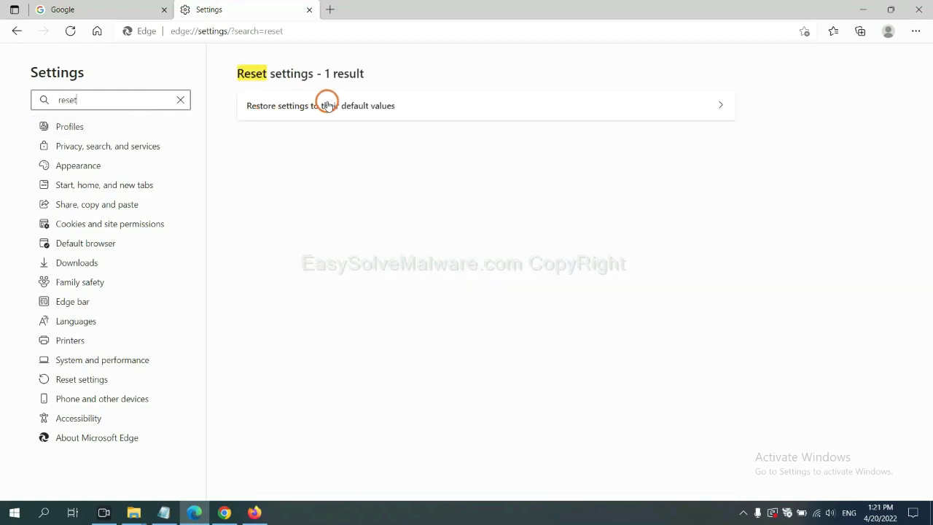
click(327, 104)
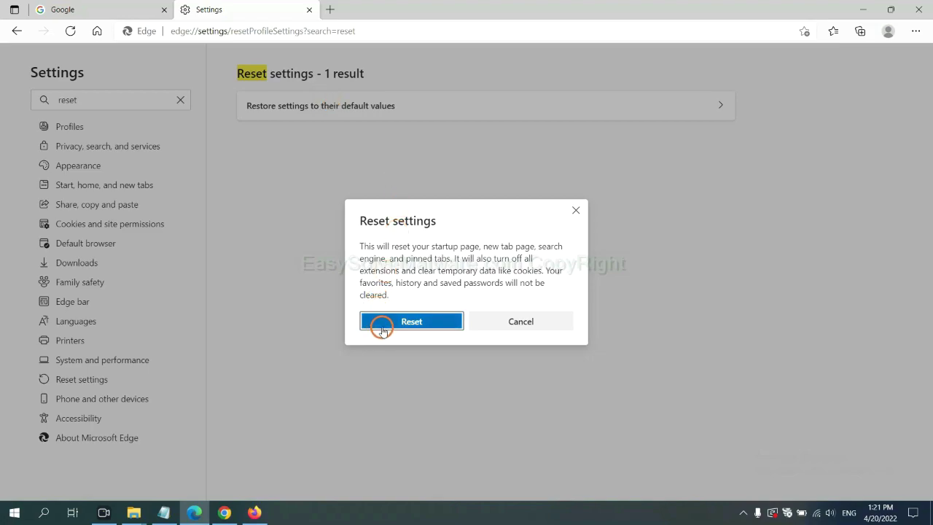